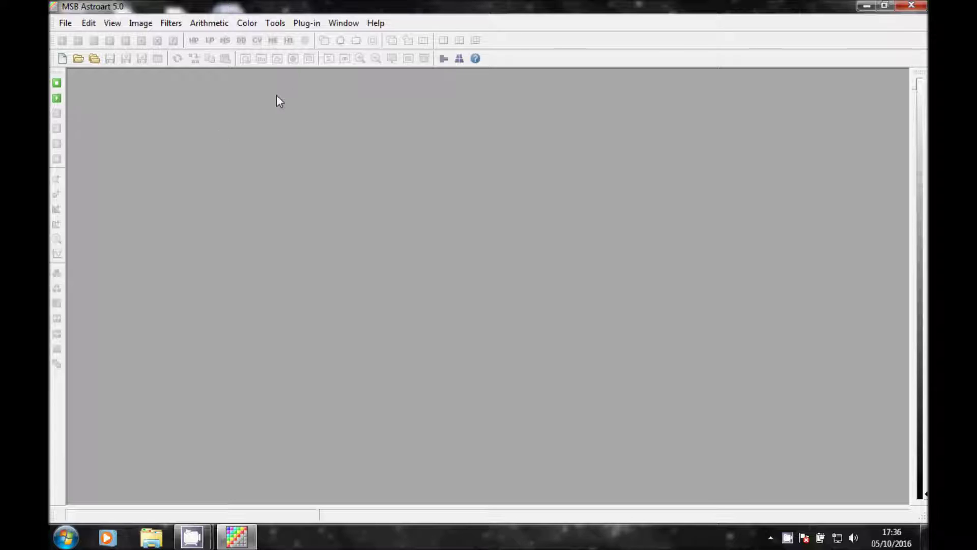
Step: Browse Pictures > 2-10-16 in Explorer, then go back and open the 8-9-16 folder
click(274, 25)
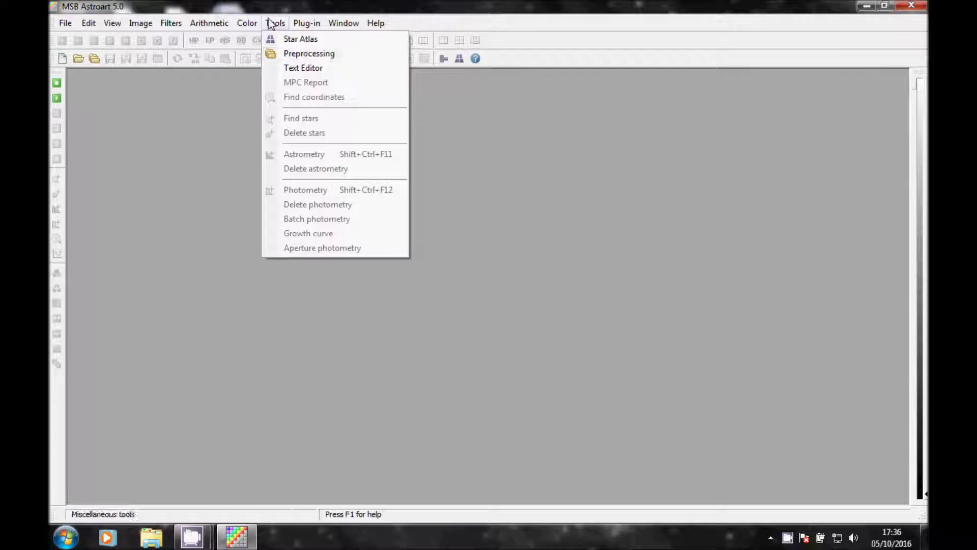
click(66, 535)
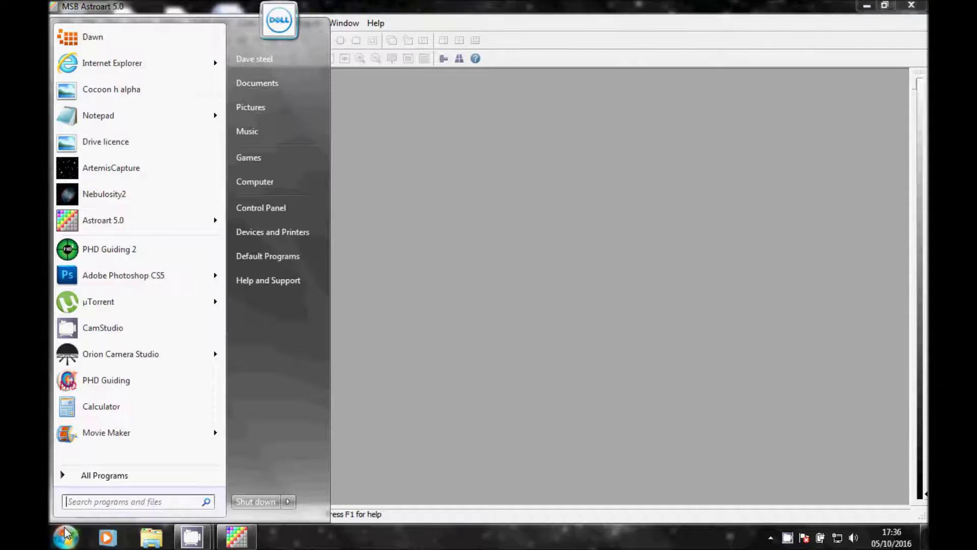
click(290, 111)
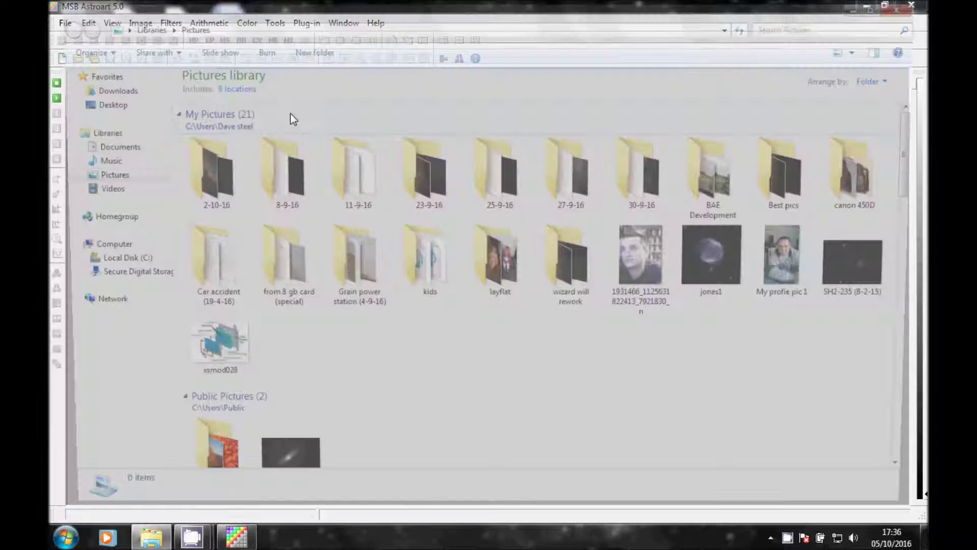
double_click(198, 173)
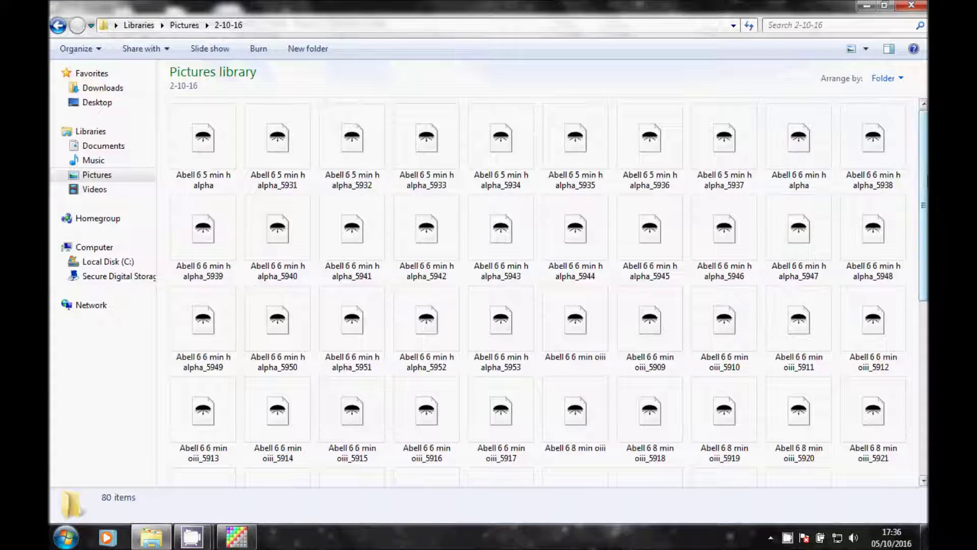
scroll(794, 173, down, 5)
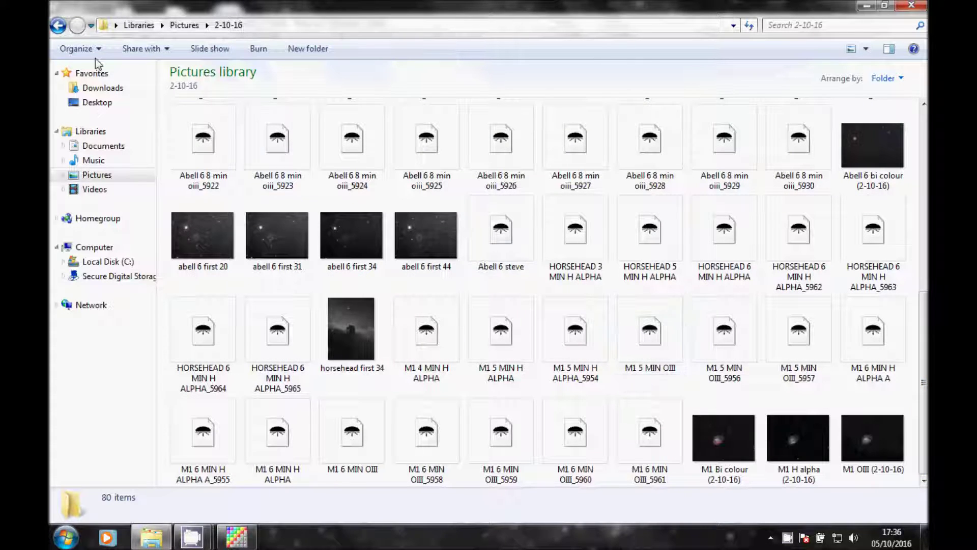
click(56, 26)
double_click(246, 181)
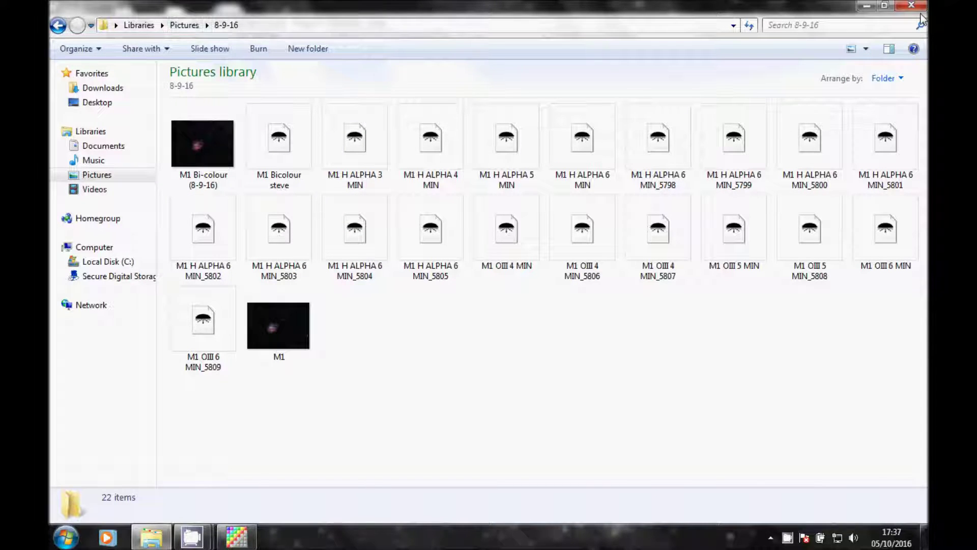
Step: Close Explorer, open Tools > Preprocessing and browse to the 2-10-16 folder
click(906, 5)
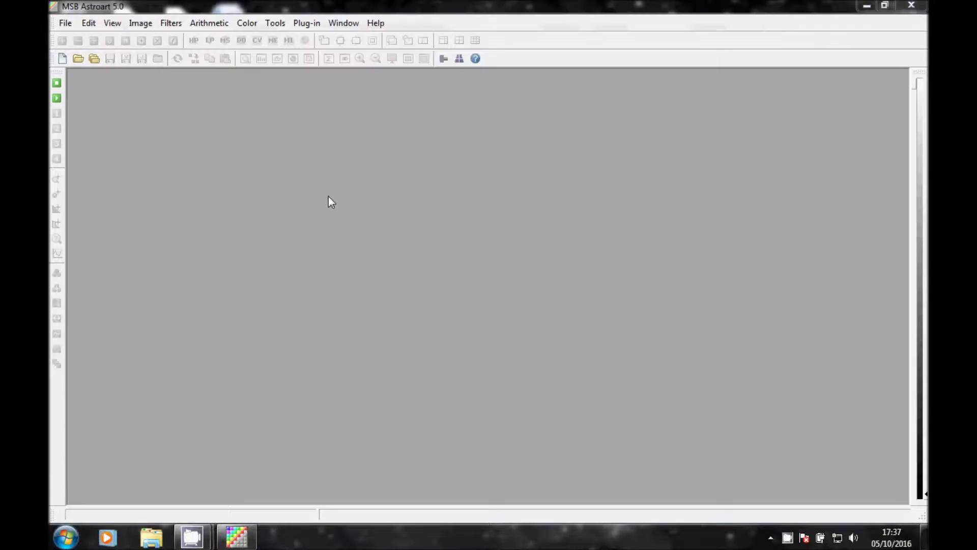
click(275, 23)
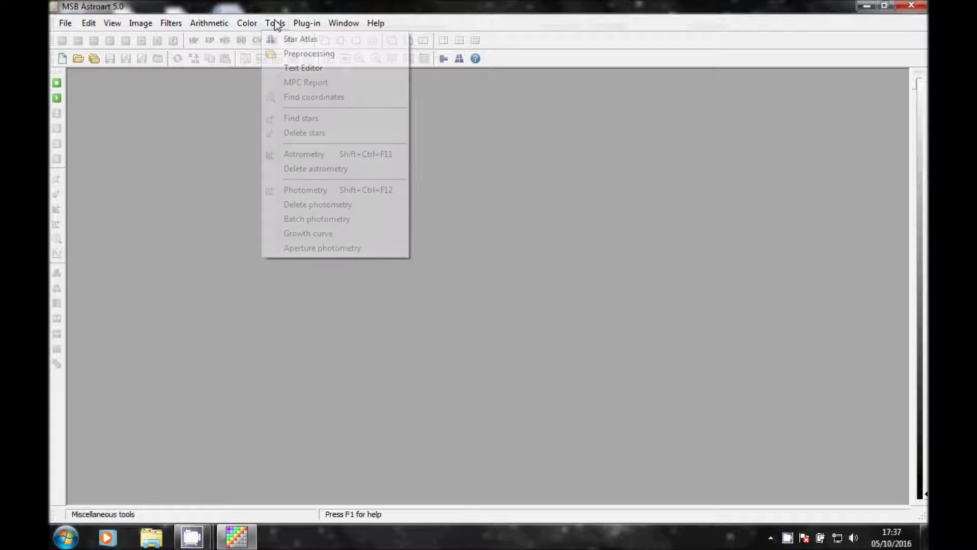
click(310, 53)
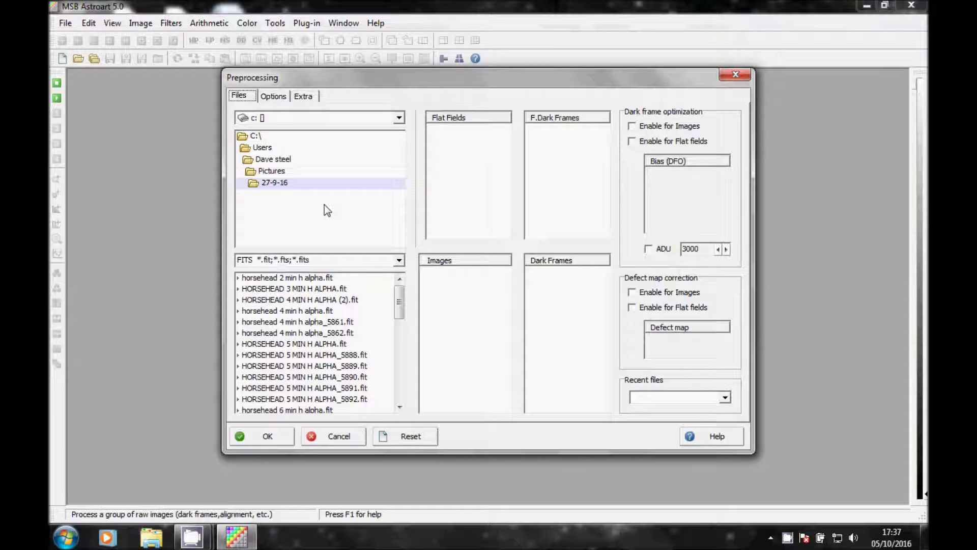
double_click(263, 175)
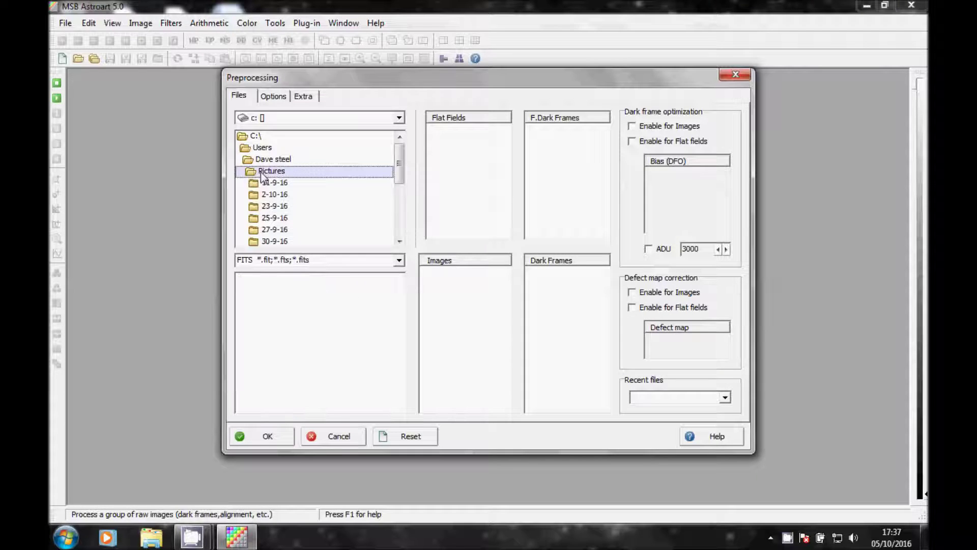
double_click(280, 195)
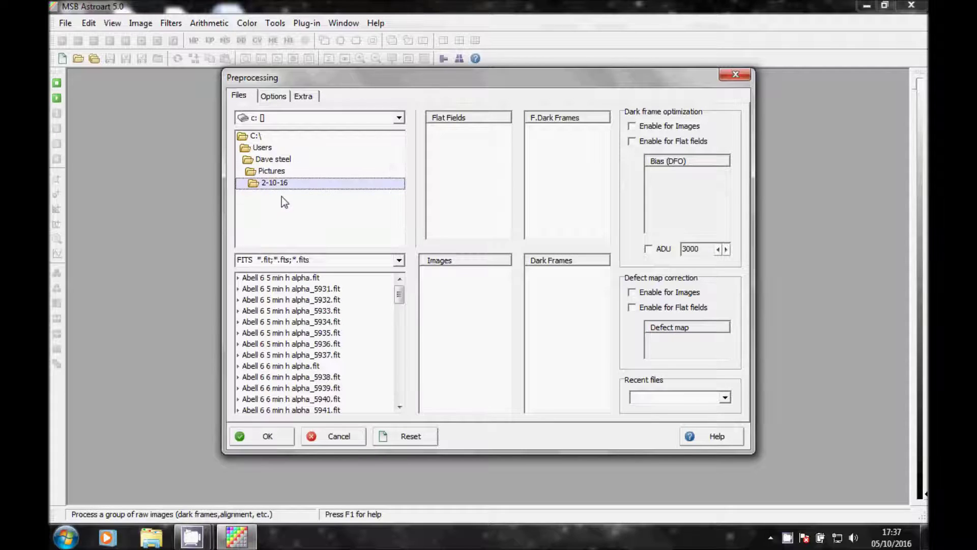
Step: Add the six 4-, 5- and 6-minute M1 H ALPHA frames to the Images list
drag(400, 295, 400, 382)
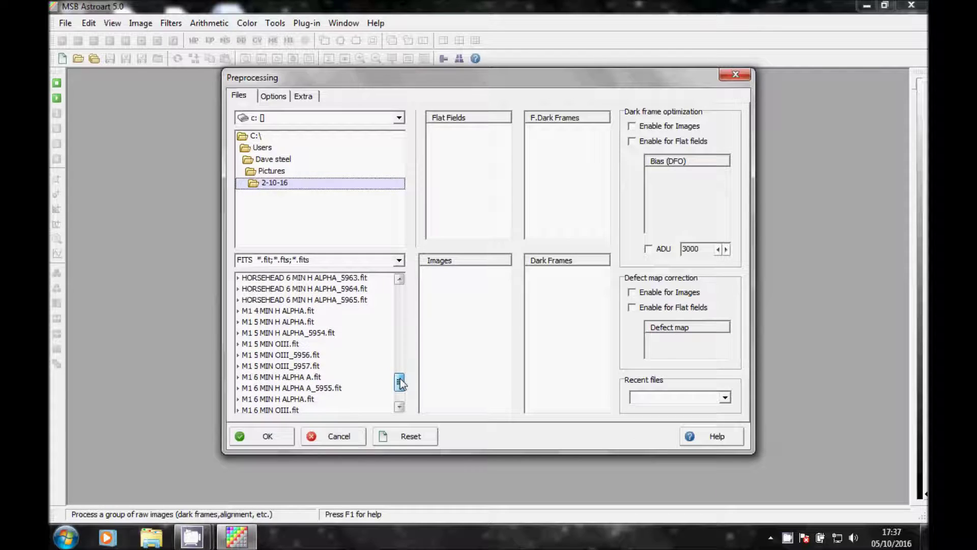
click(290, 313)
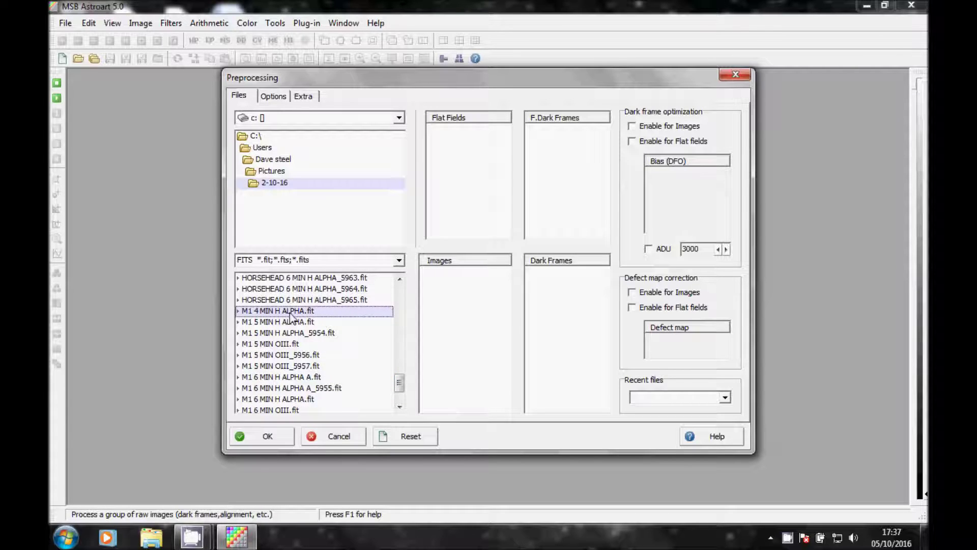
shift+click(302, 334)
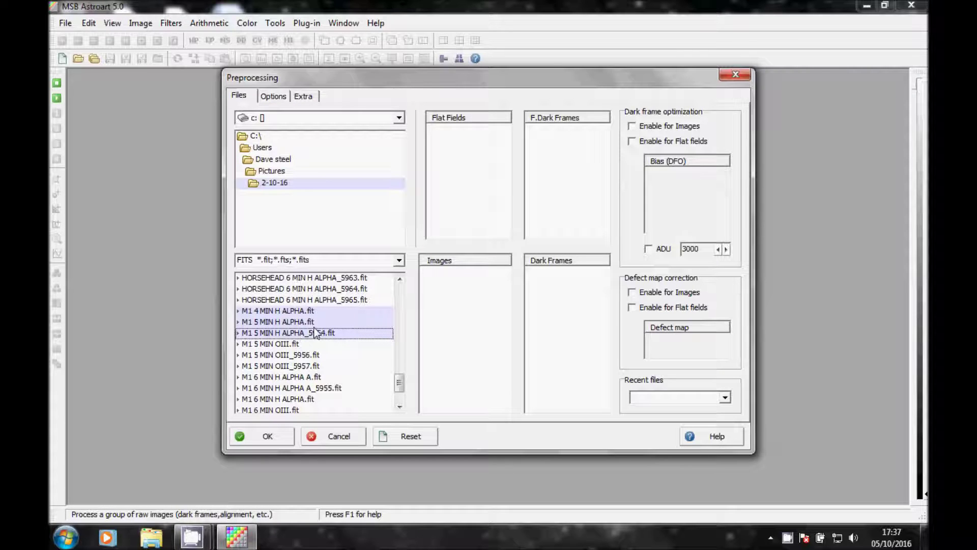
drag(314, 333, 457, 311)
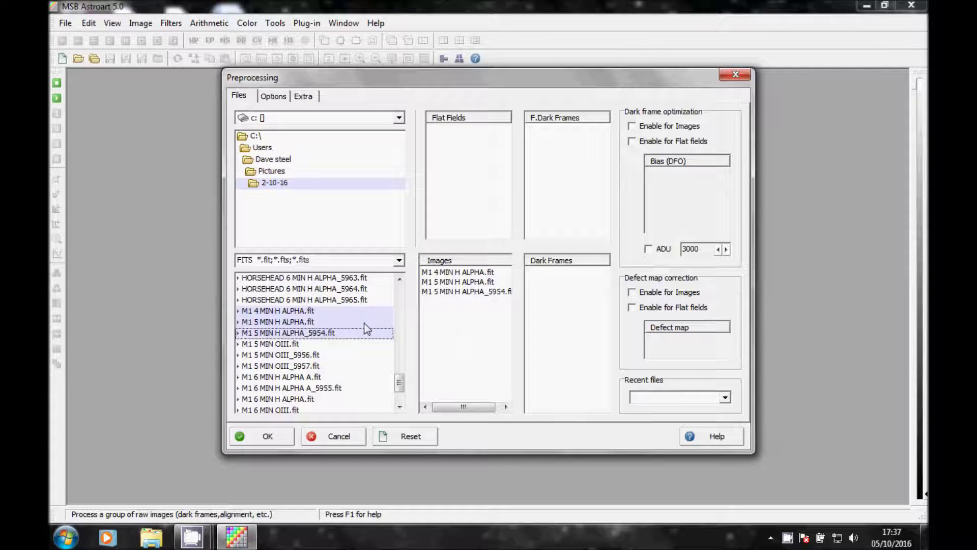
click(299, 378)
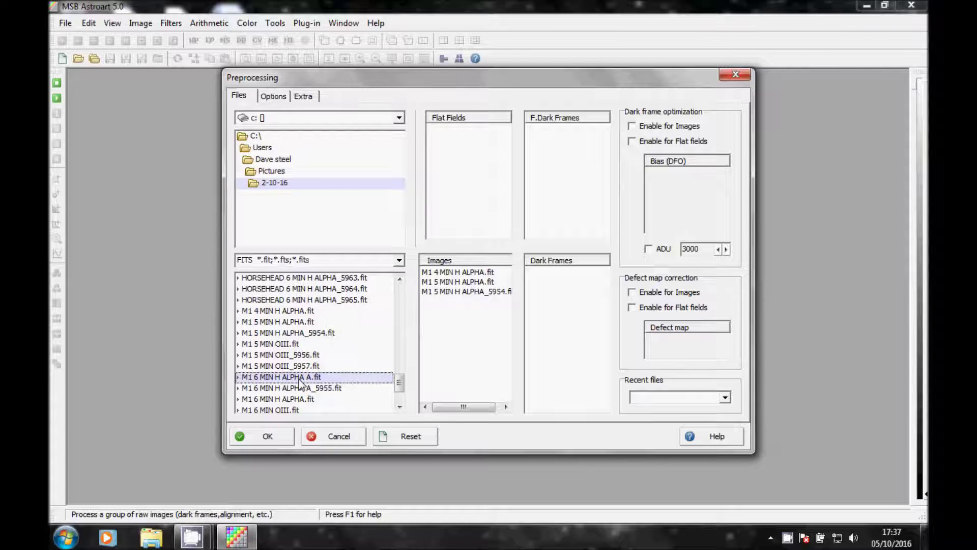
shift+click(310, 399)
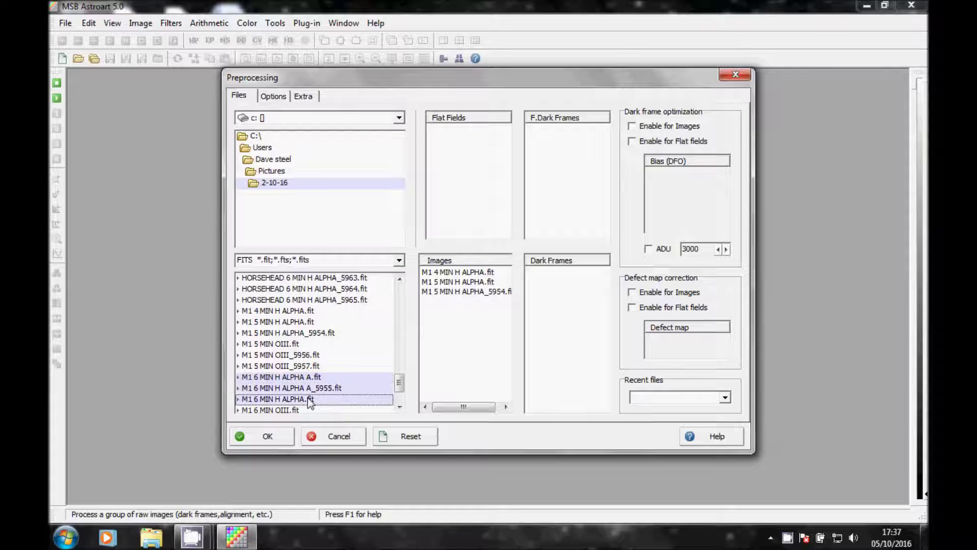
drag(352, 377, 491, 362)
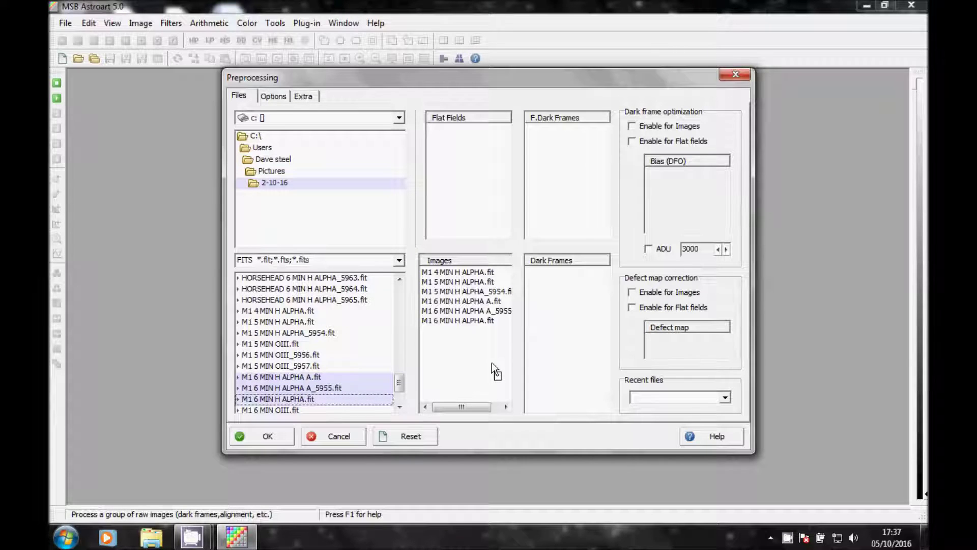
click(399, 407)
click(399, 407)
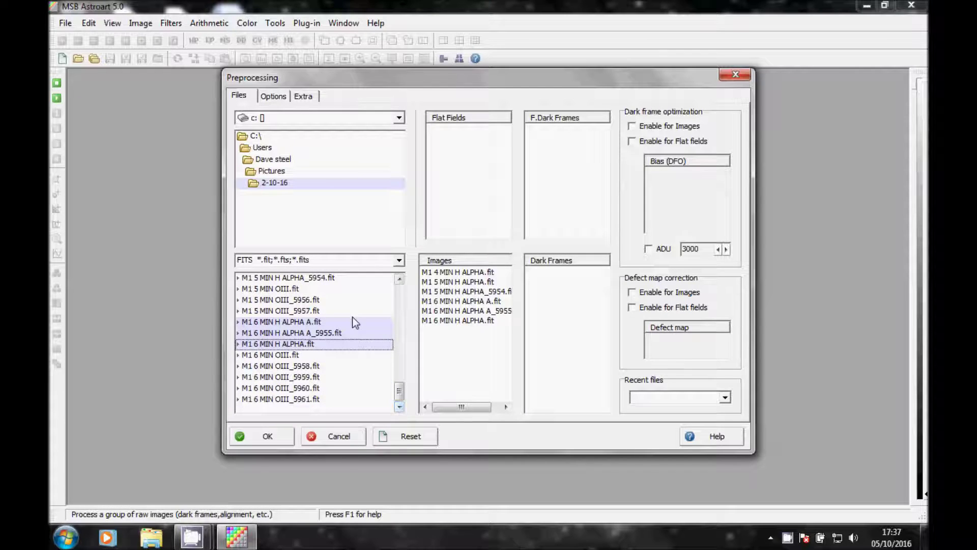
double_click(267, 172)
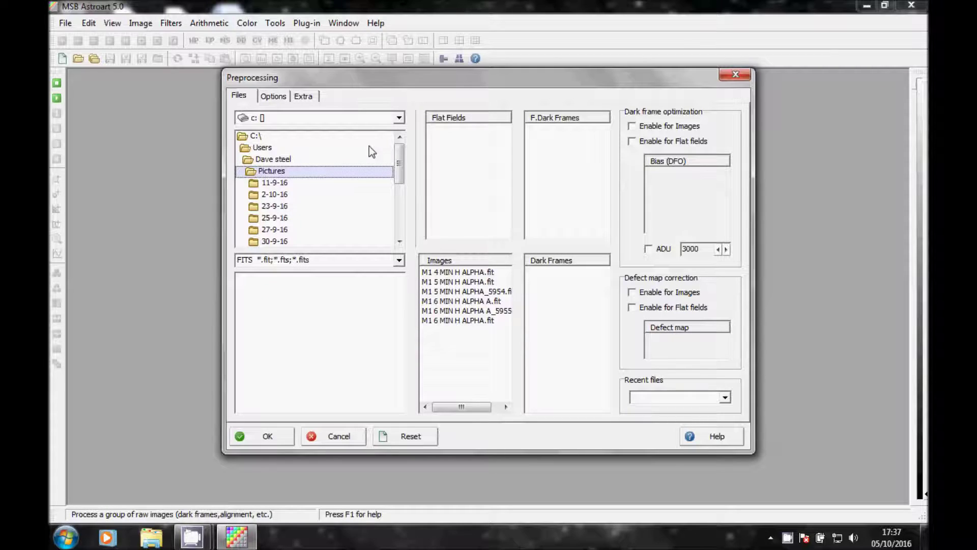
Step: Add M1 H ALPHA 3 MIN through 6 MIN_5805 from the 8-9-16 folder to Images
click(399, 241)
click(399, 241)
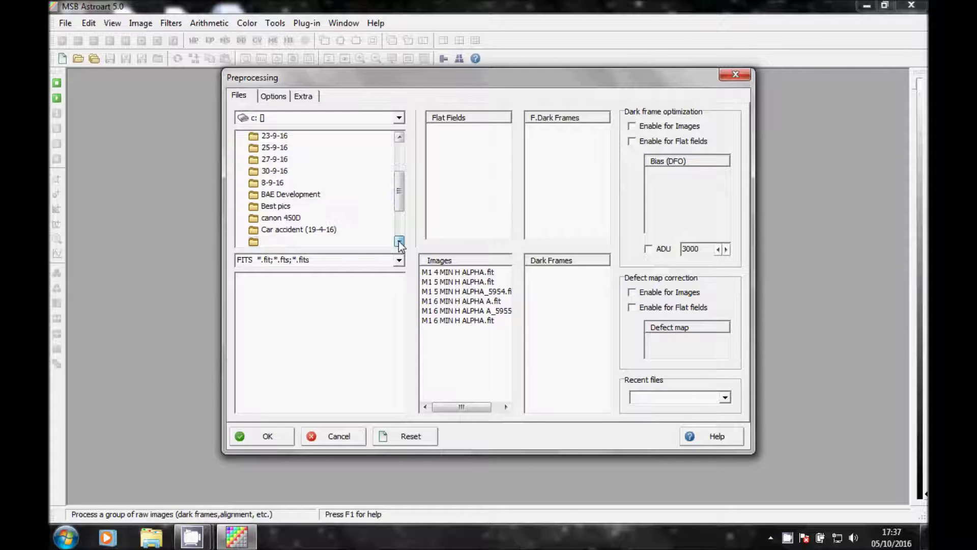
double_click(272, 181)
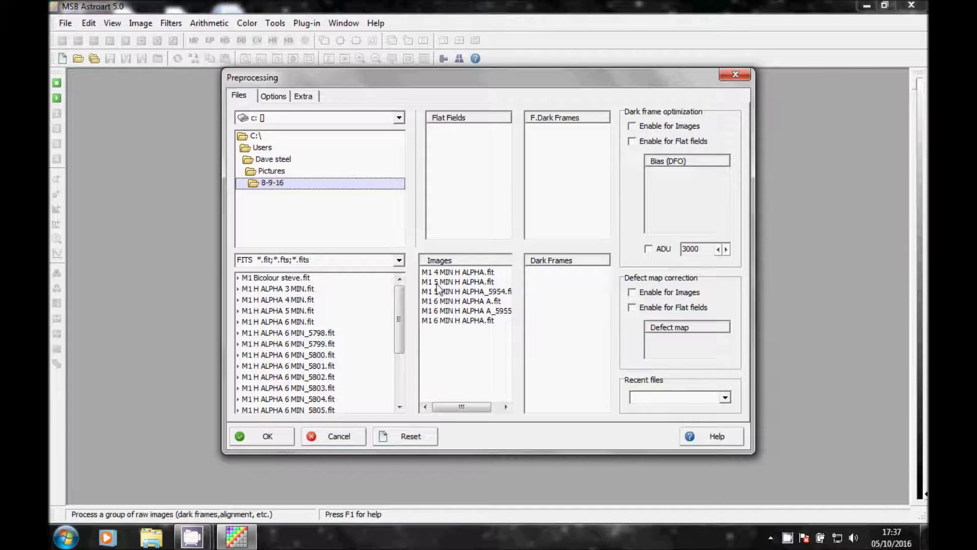
click(285, 289)
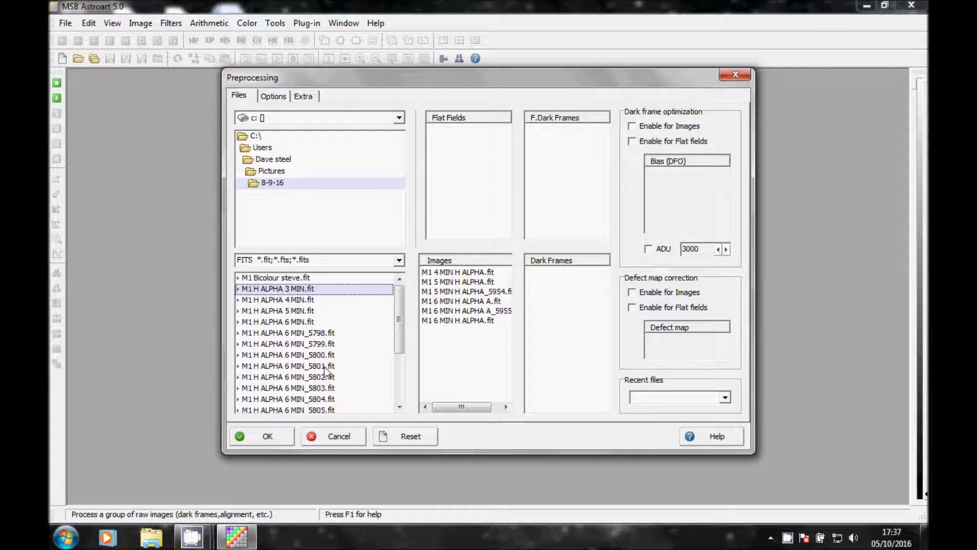
click(399, 406)
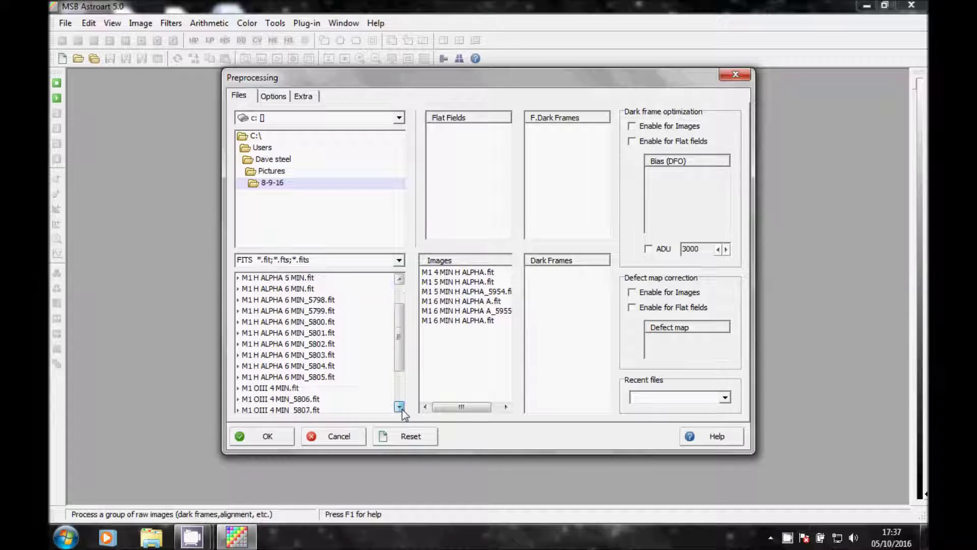
shift+click(310, 355)
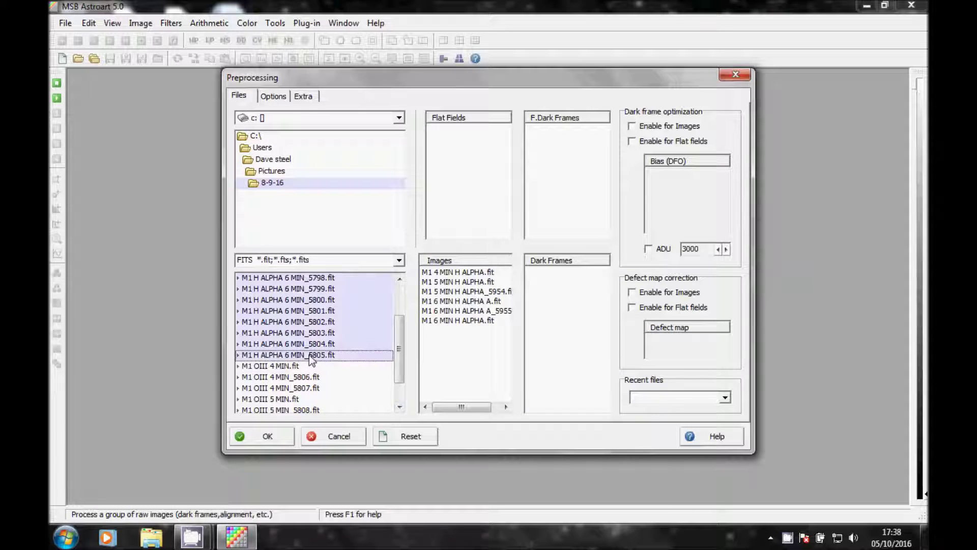
drag(309, 355, 478, 354)
scroll(326, 367, down, 3)
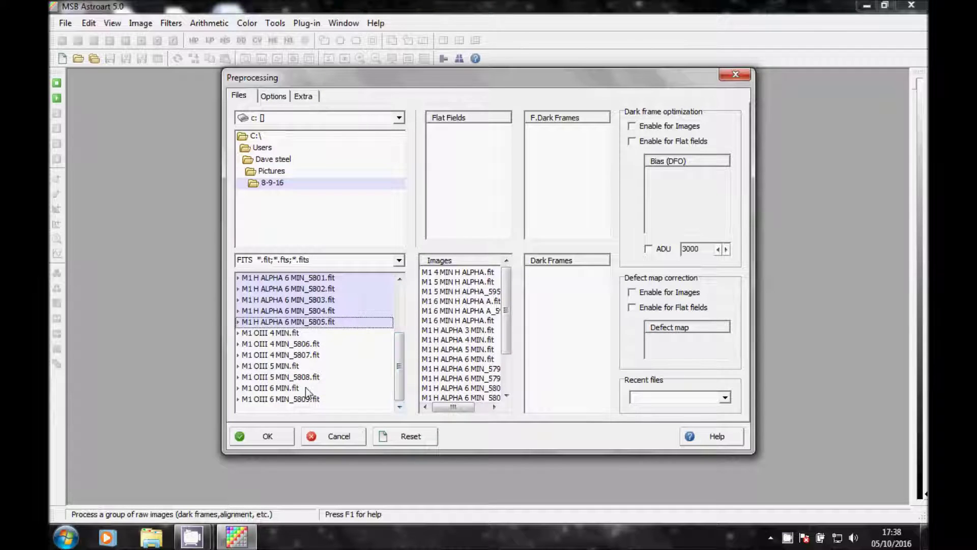
Step: Enable auto alignment by star pattern (translation+rotation) and start stacking the 18 H-alpha frames
click(274, 97)
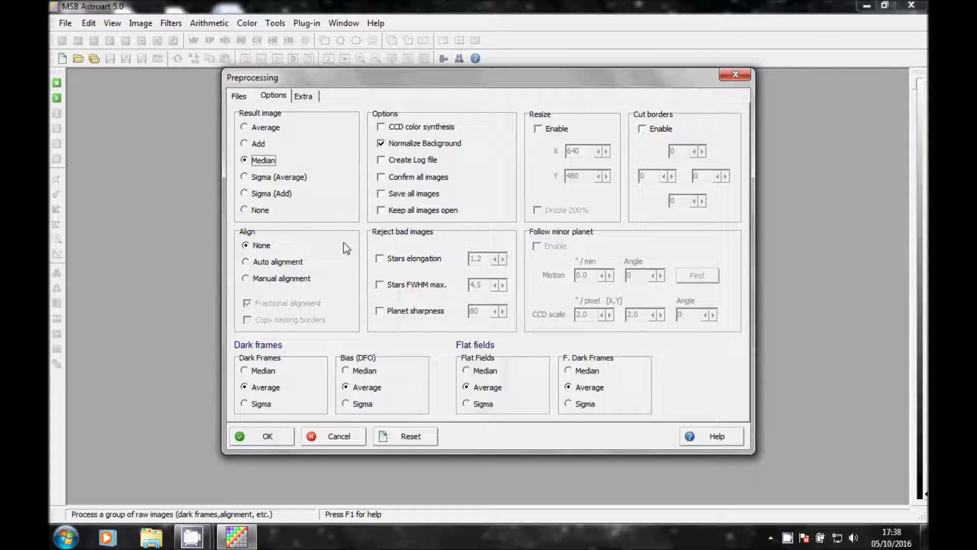
click(272, 260)
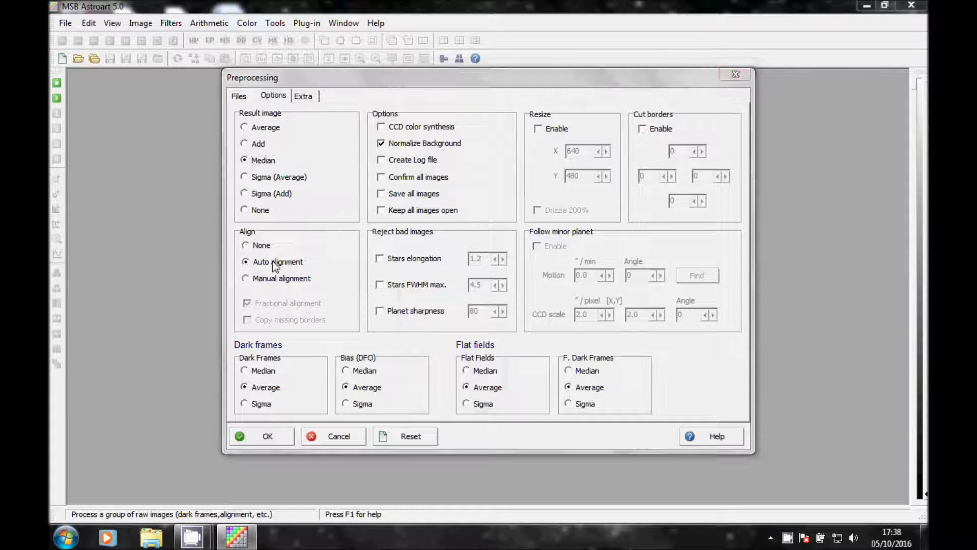
click(349, 230)
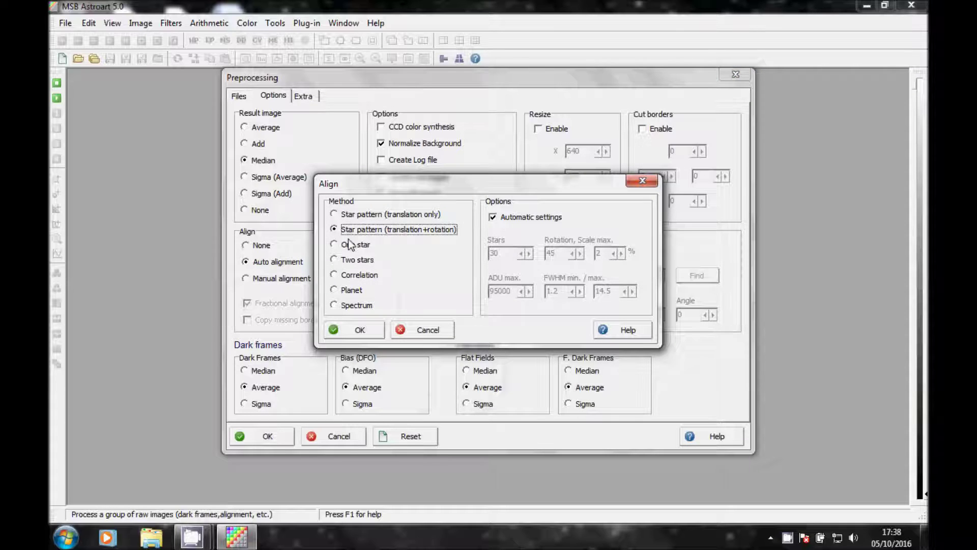
click(359, 331)
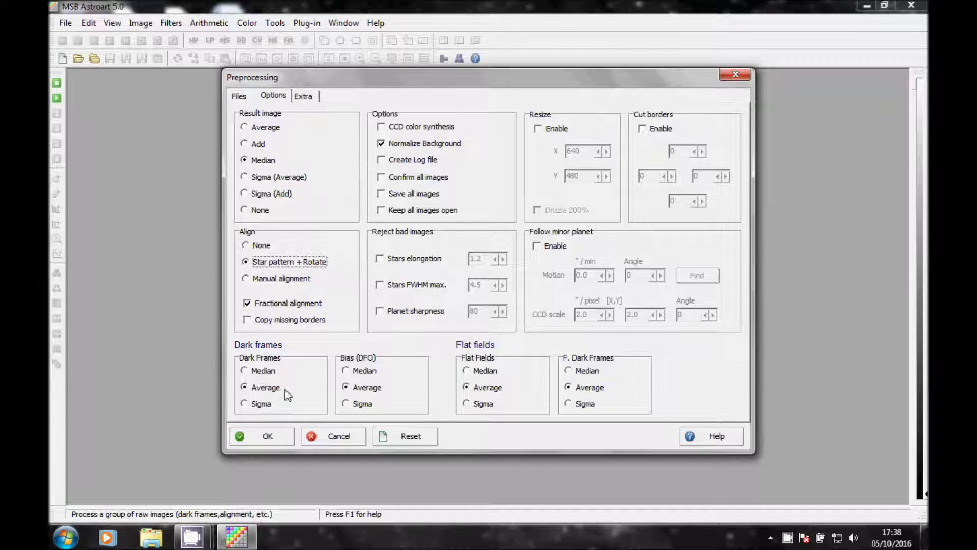
click(250, 437)
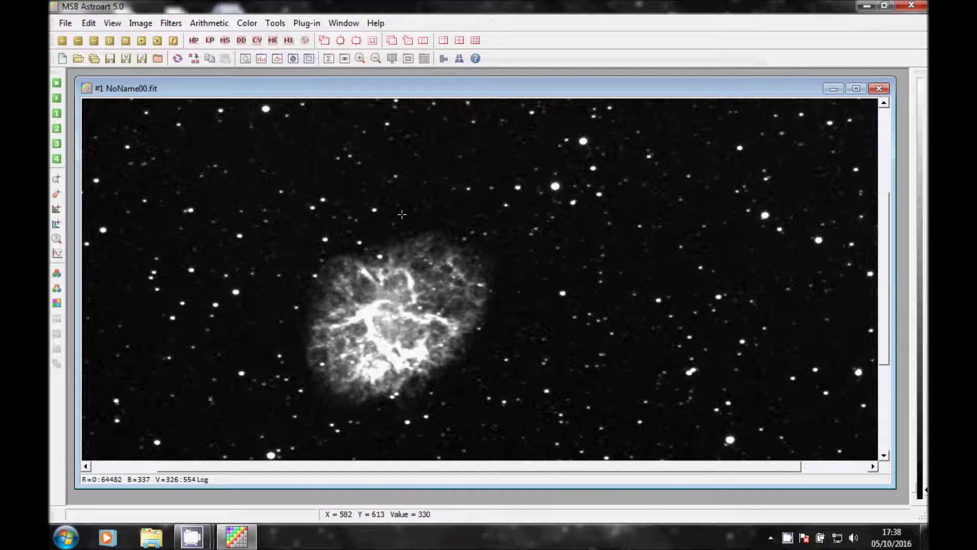
Step: Zoom out and stretch NoName00's histogram levels to 311–719 on a log scale
click(376, 60)
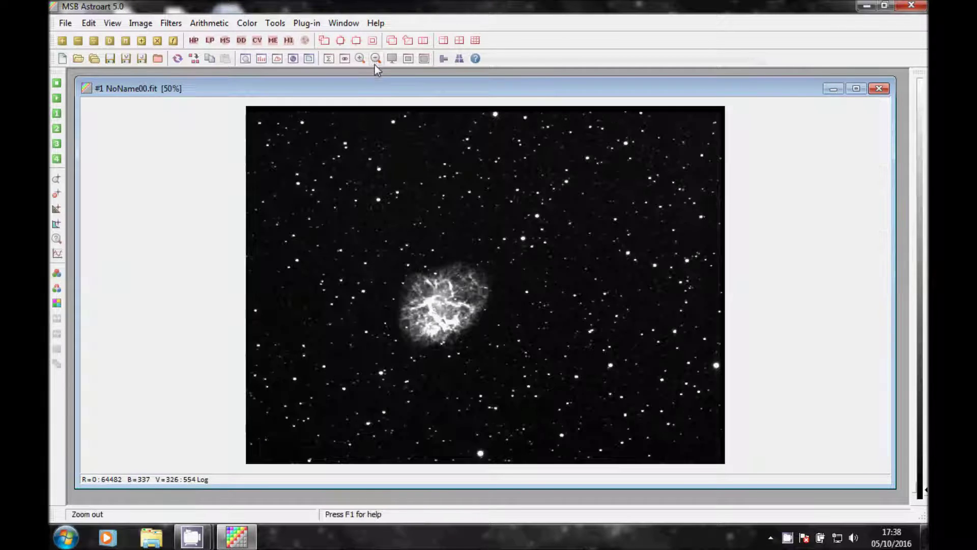
click(112, 24)
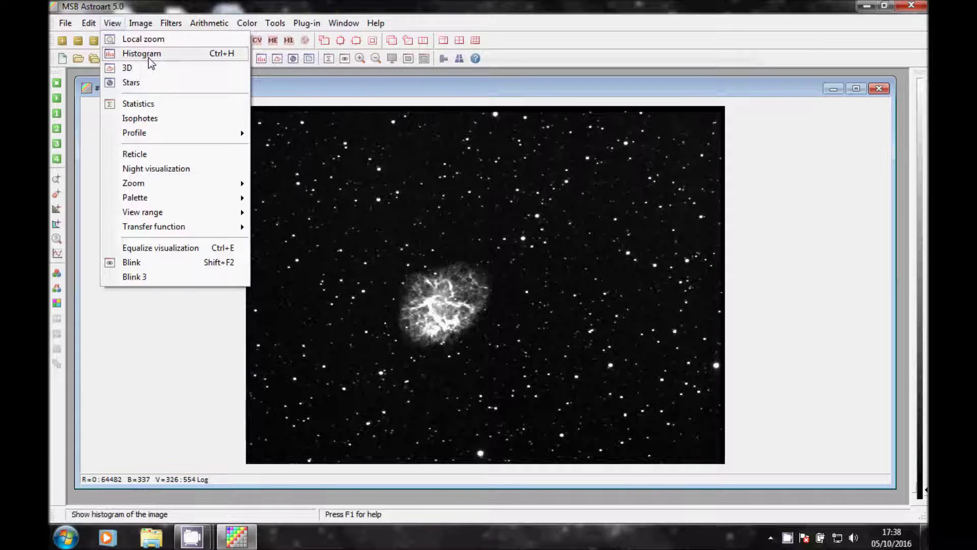
click(147, 54)
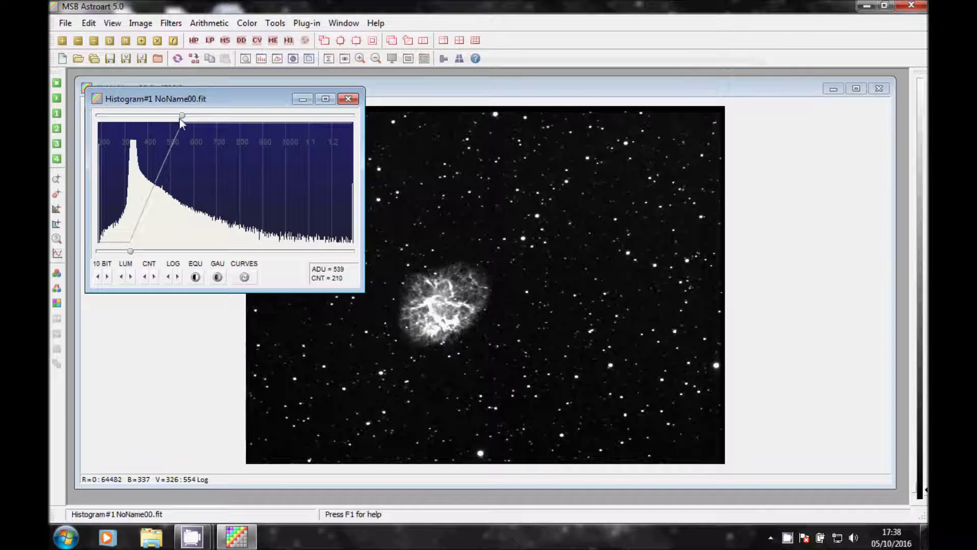
drag(181, 116, 219, 108)
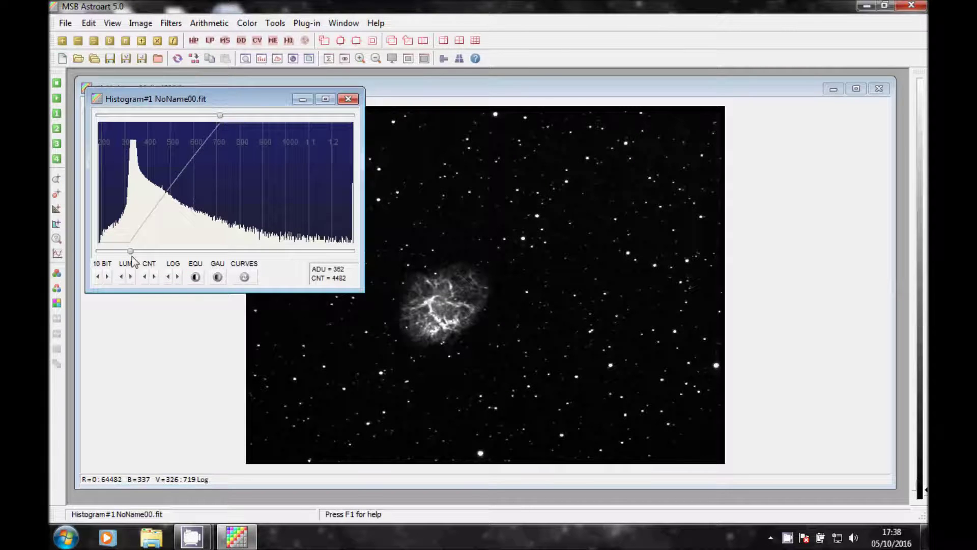
drag(131, 252, 127, 252)
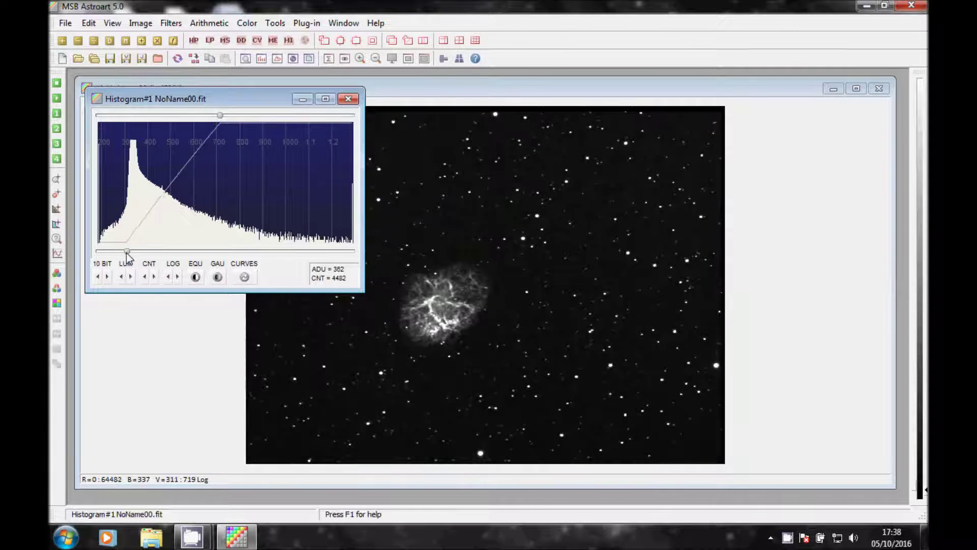
click(349, 99)
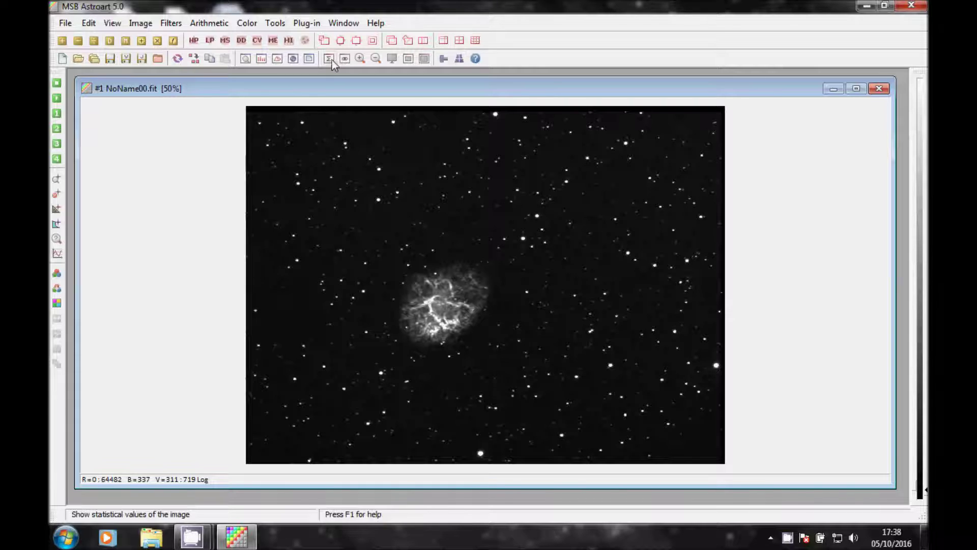
Step: Reopen Preprocessing and delete all H-alpha files from the Images list
click(275, 28)
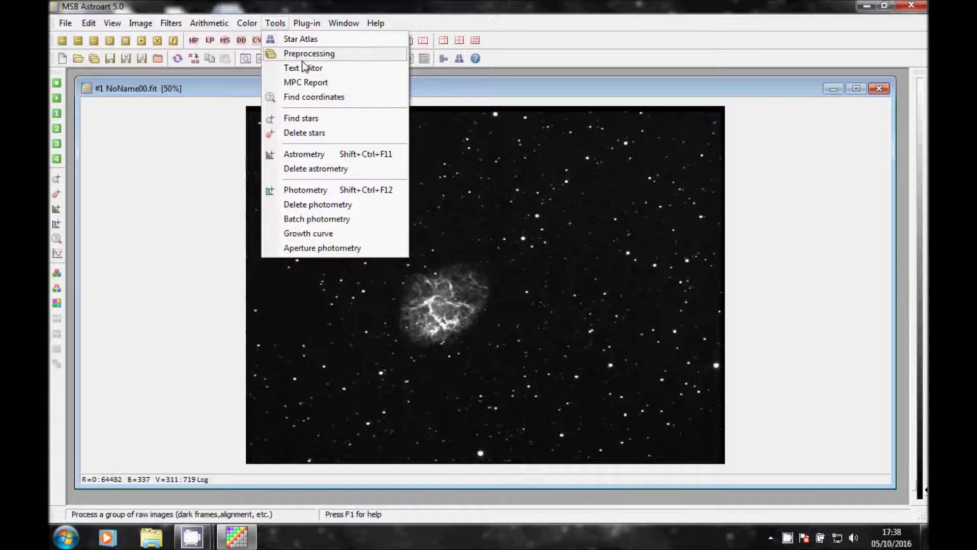
click(315, 54)
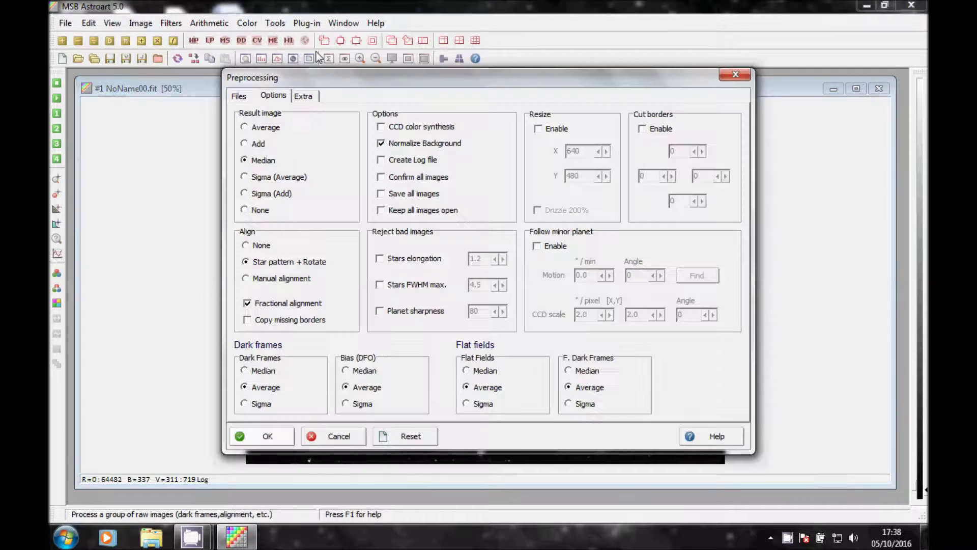
click(250, 95)
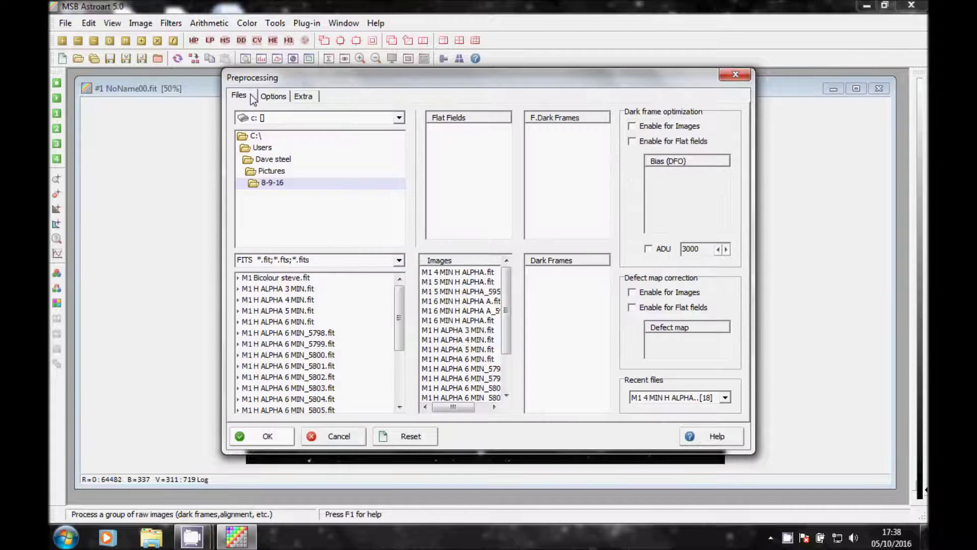
click(461, 282)
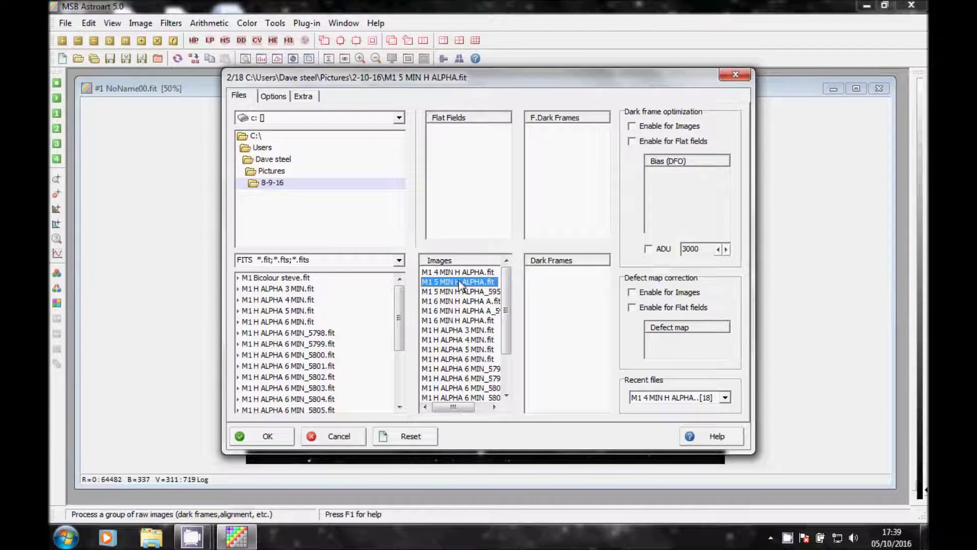
right_click(460, 282)
click(517, 304)
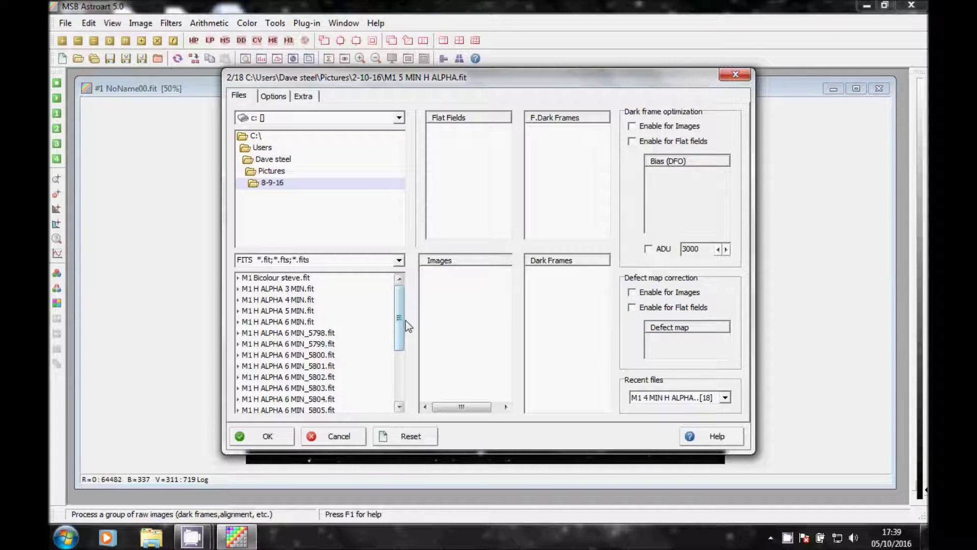
Step: Add the seven M1 OIII frames (4 MIN through 6 MIN_5809) to Images
drag(404, 307, 401, 353)
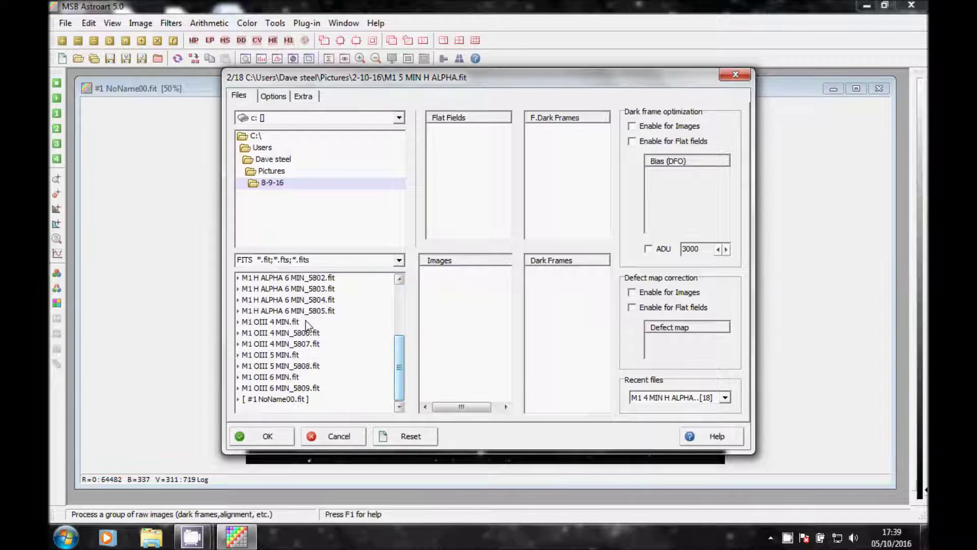
click(291, 322)
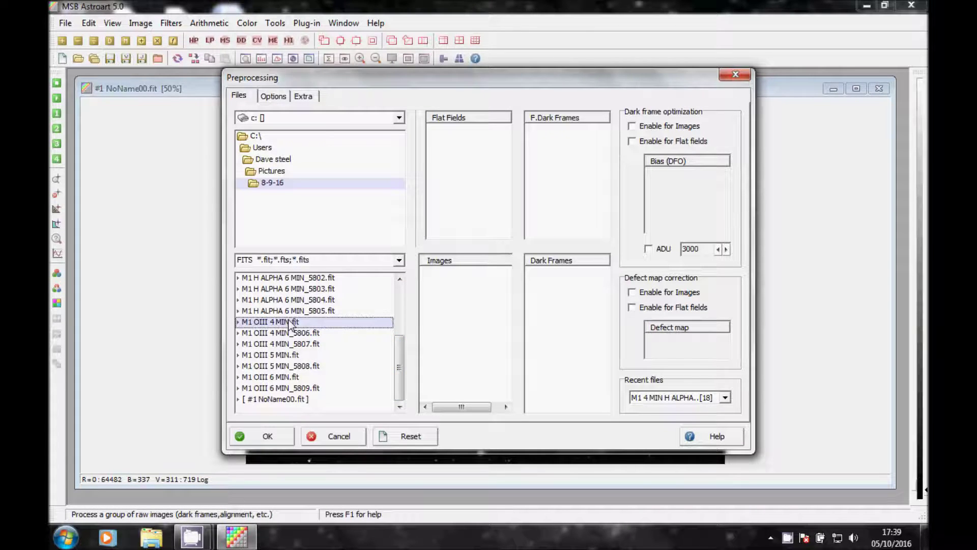
shift+click(284, 388)
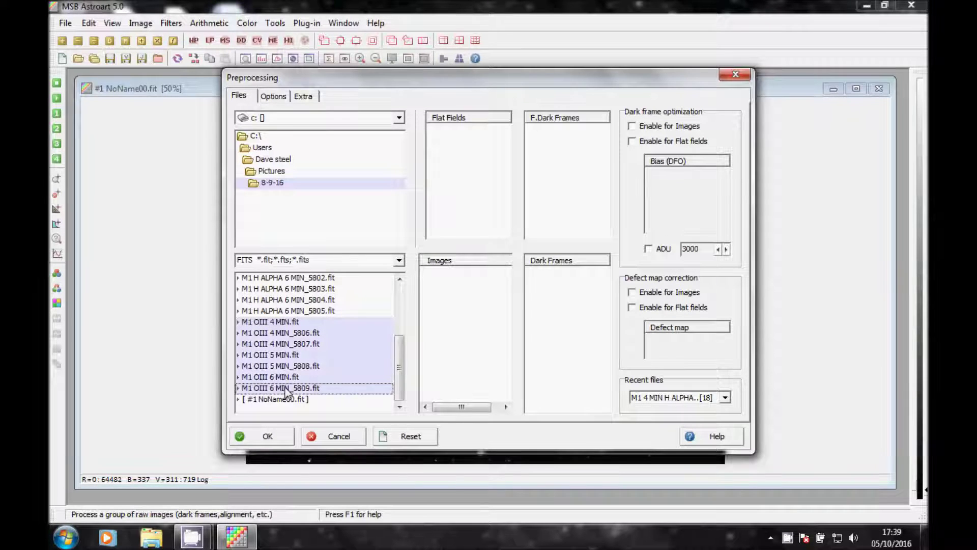
drag(285, 387, 458, 353)
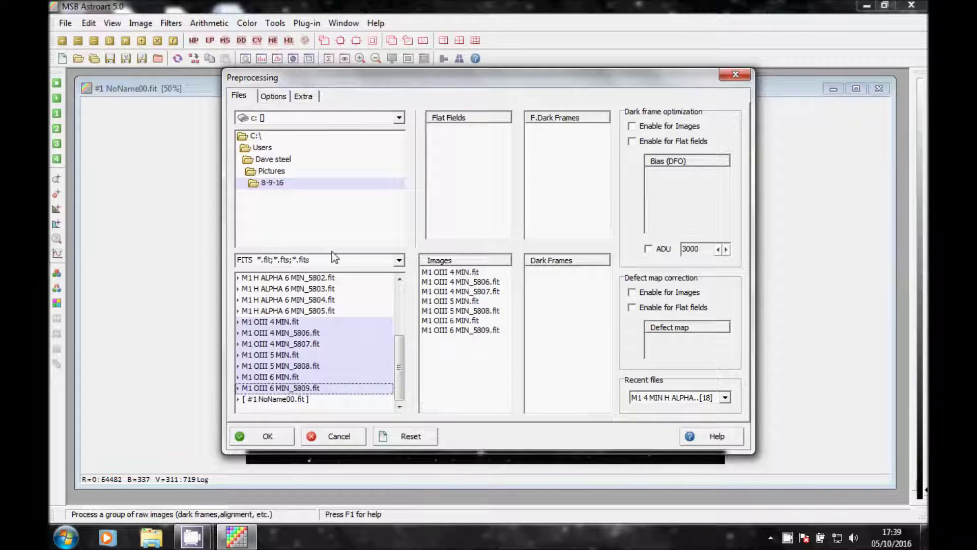
Step: Browse to 2-10-16 and add the three 5-minute M1 OIII frames to Images
double_click(270, 171)
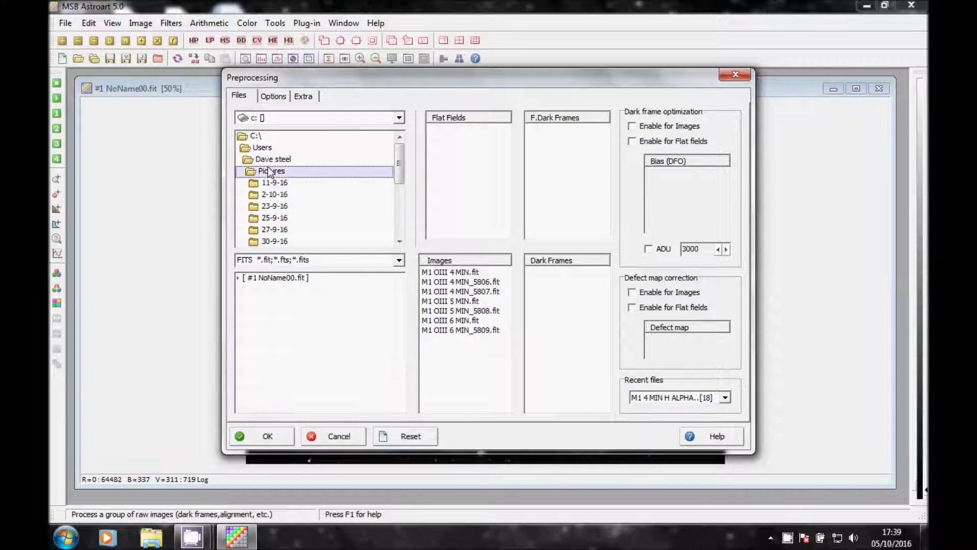
double_click(278, 195)
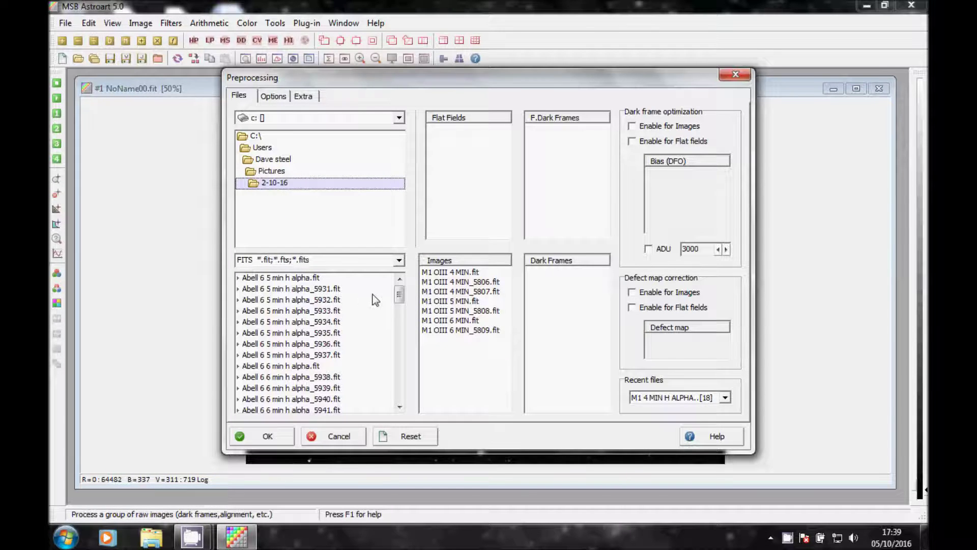
scroll(399, 407, down, 6)
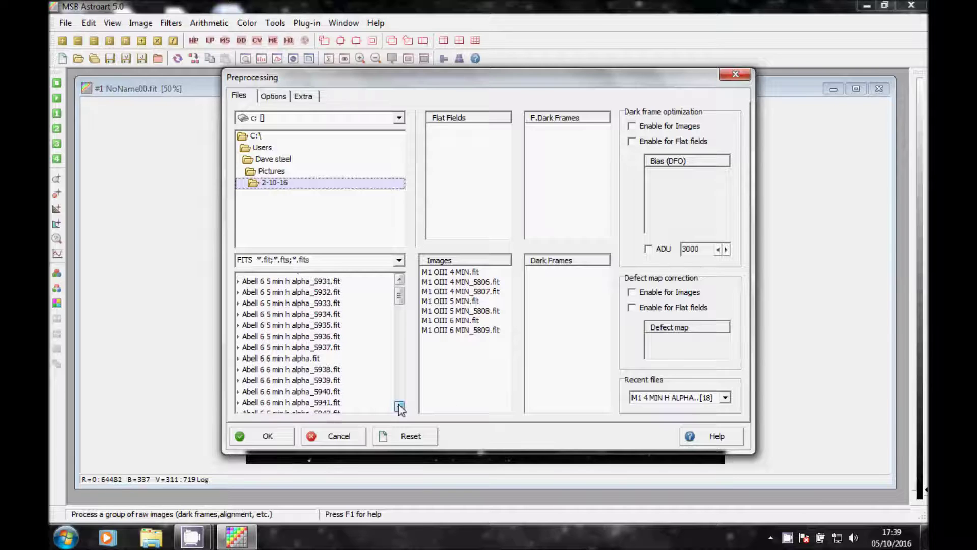
scroll(400, 407, down, 8)
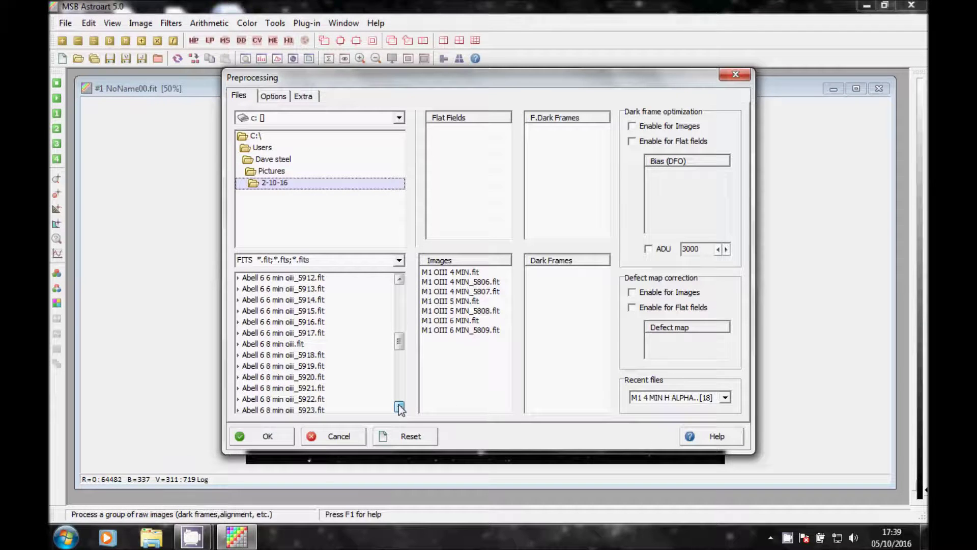
scroll(400, 407, down, 4)
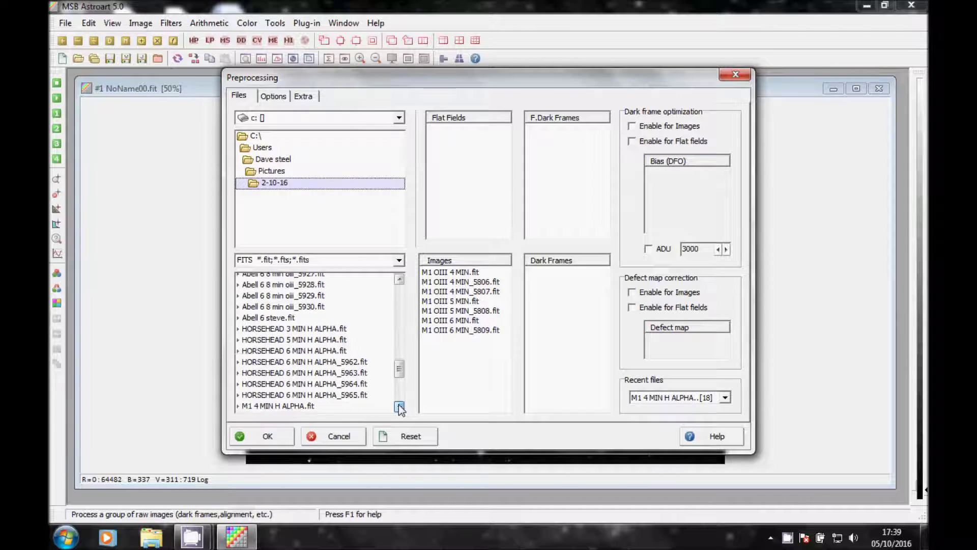
click(399, 407)
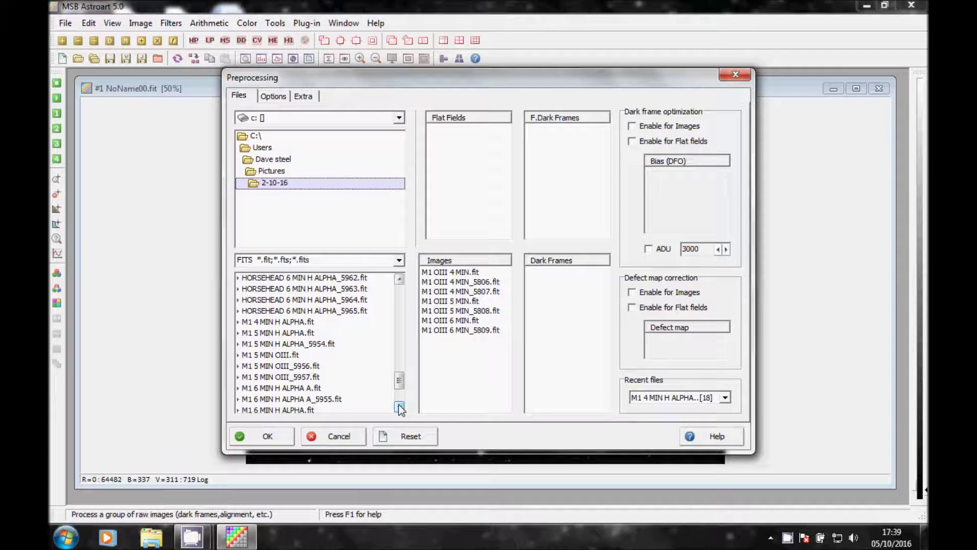
click(264, 356)
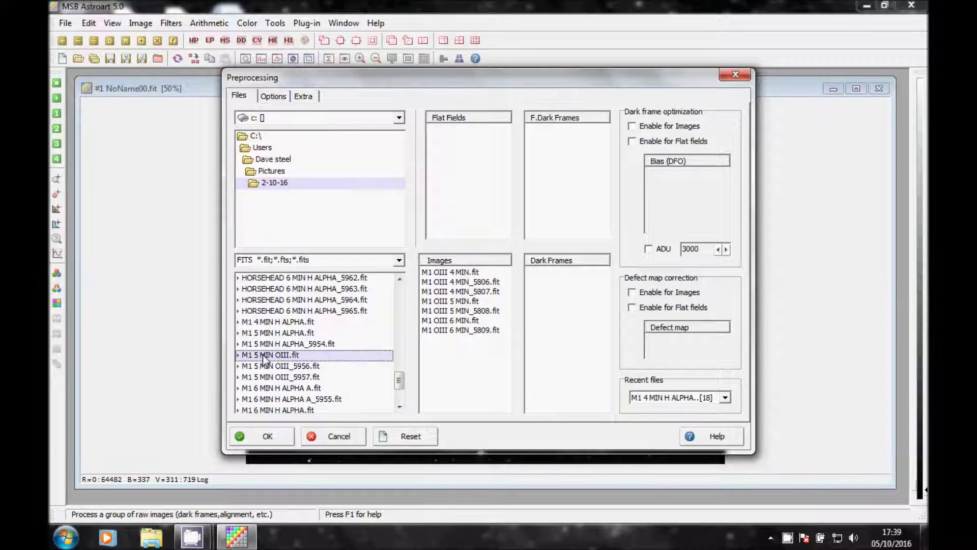
shift+click(288, 377)
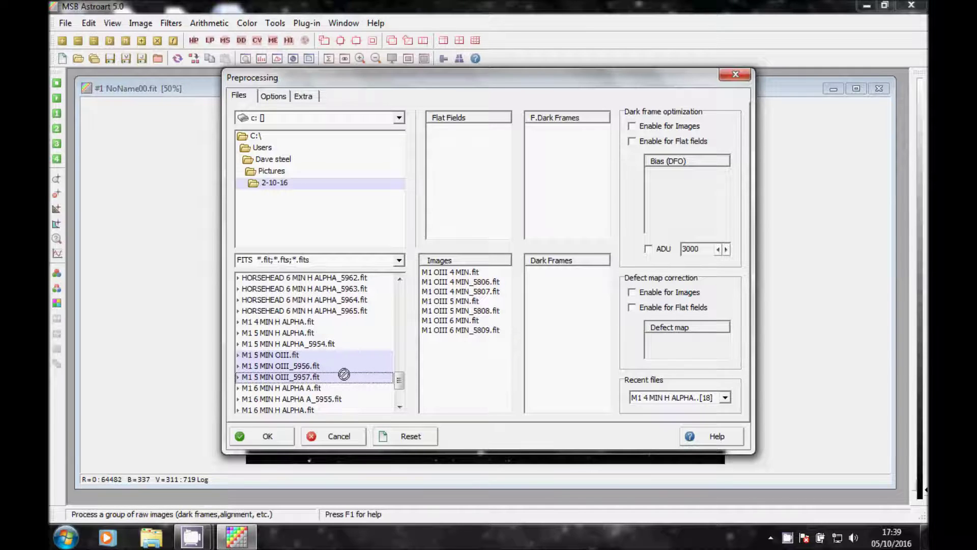
drag(344, 374, 460, 364)
Step: Add the five 6-minute OIII frames, then stack them with Median and star-pattern + rotation alignment
click(400, 406)
click(400, 406)
click(400, 407)
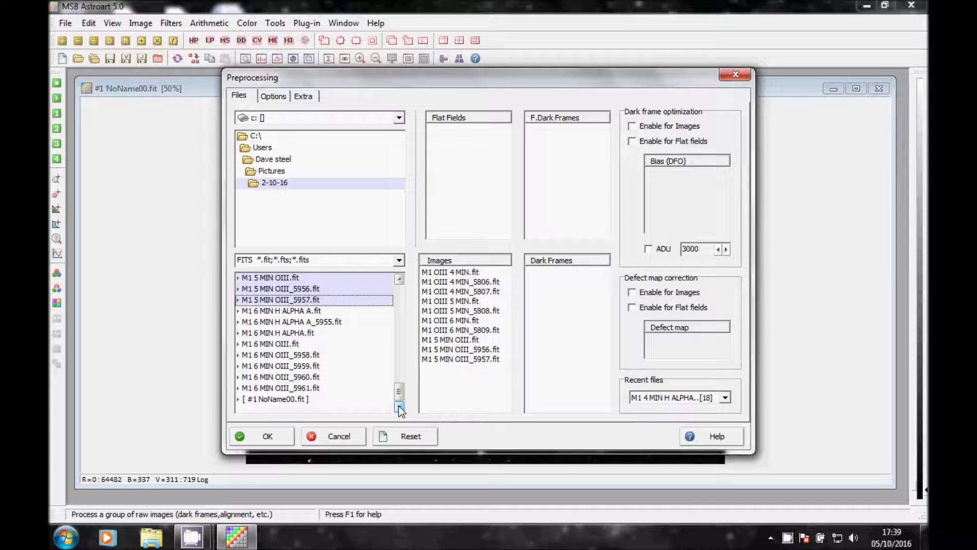
click(273, 344)
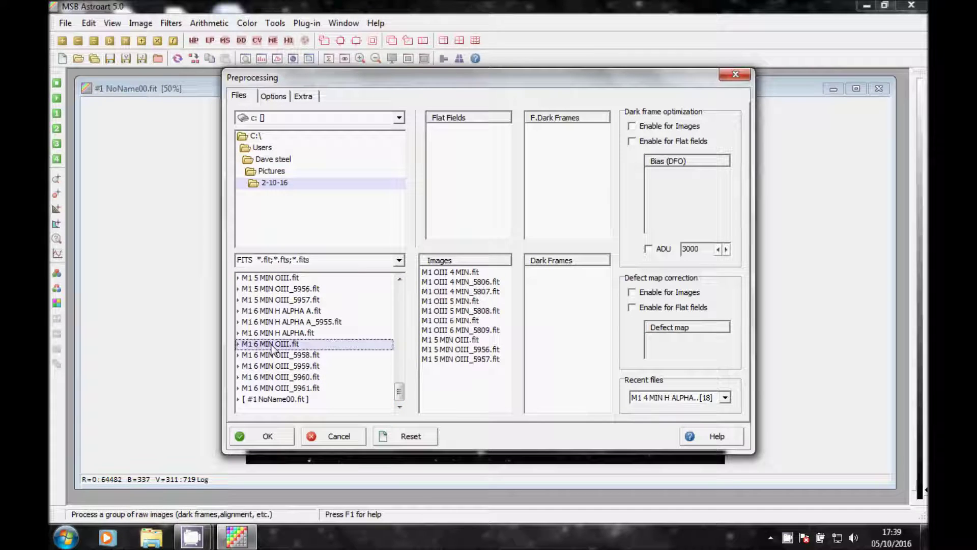
shift+click(295, 387)
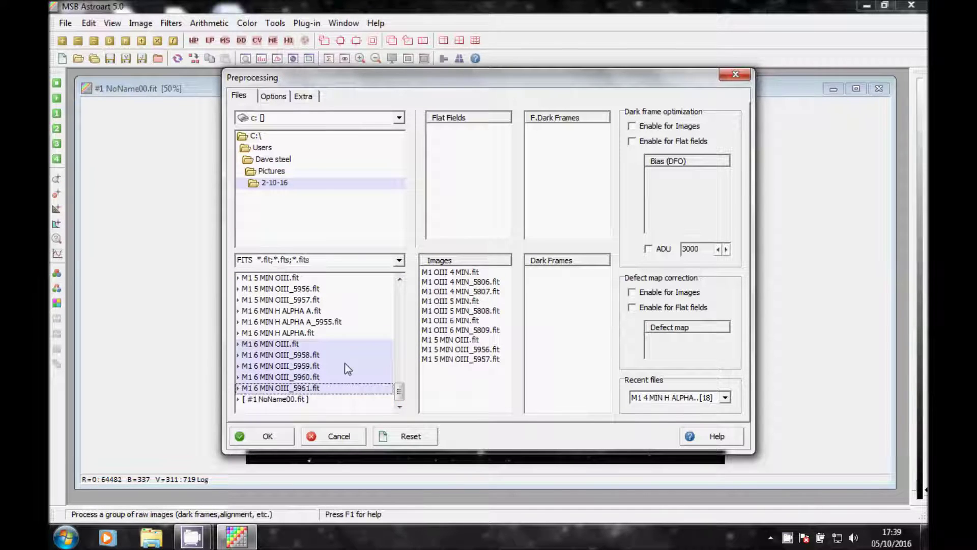
drag(348, 367, 455, 390)
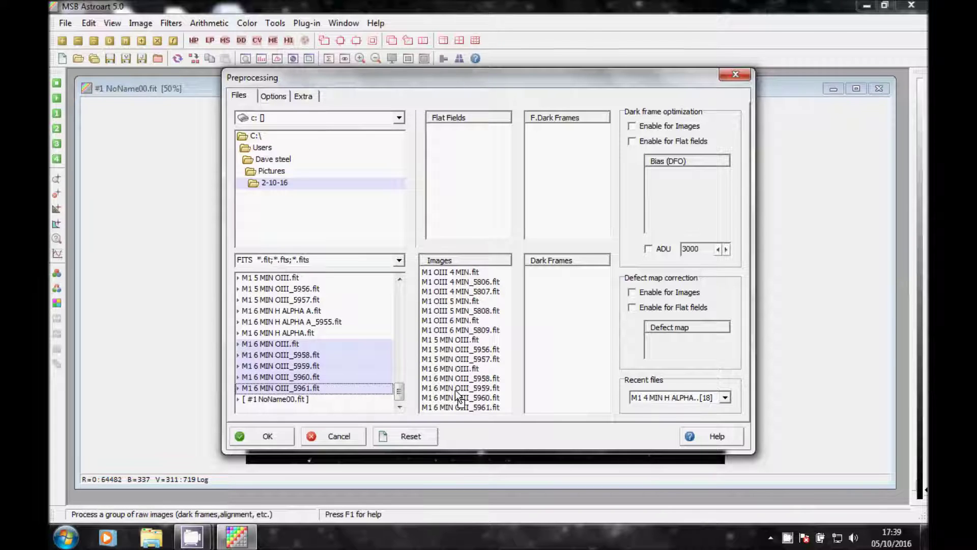
click(279, 100)
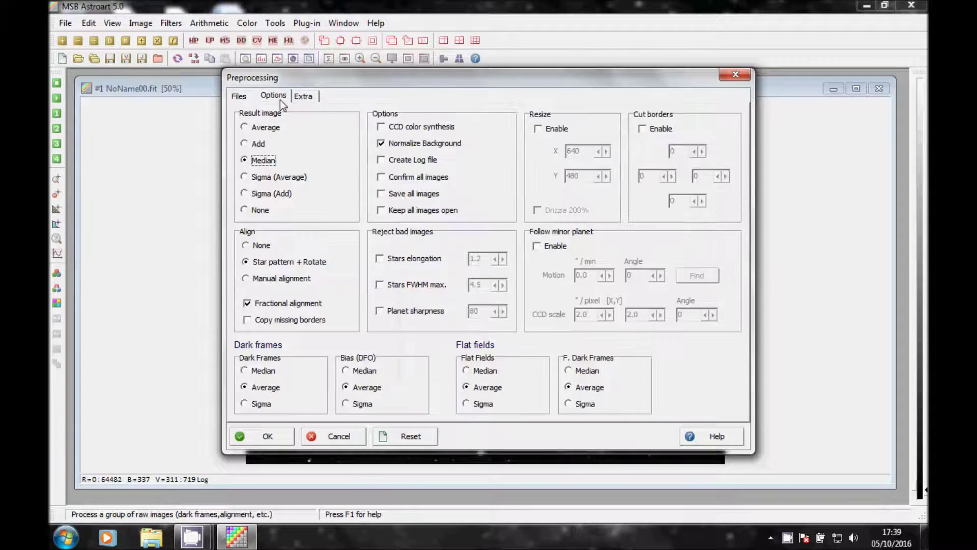
click(264, 436)
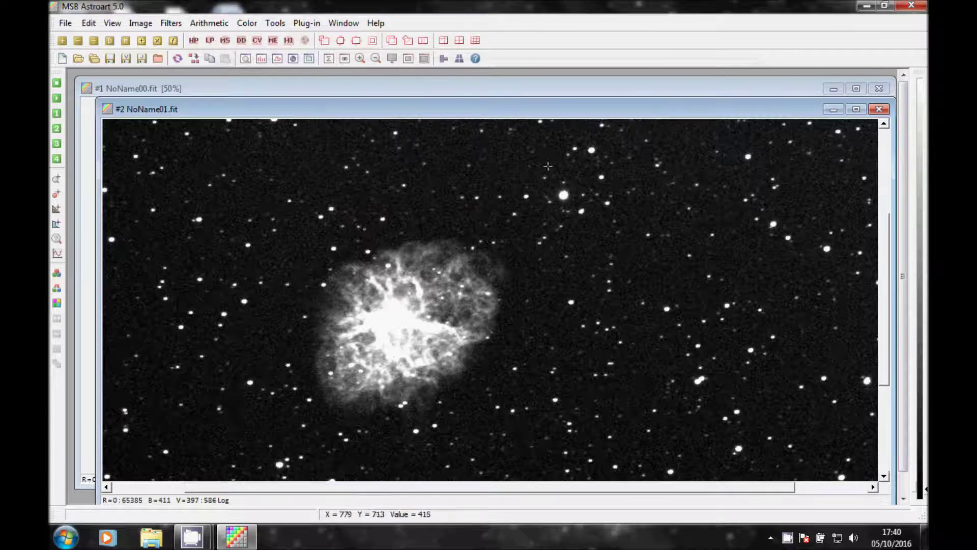
Step: Stretch NoName01's levels to 381–816 on a log scale and move it down to reveal NoName00
click(373, 60)
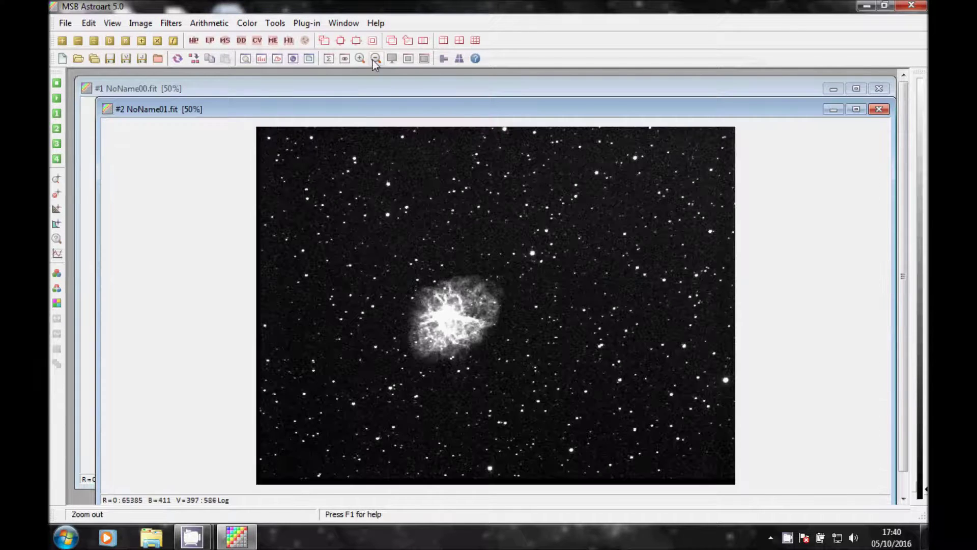
click(113, 23)
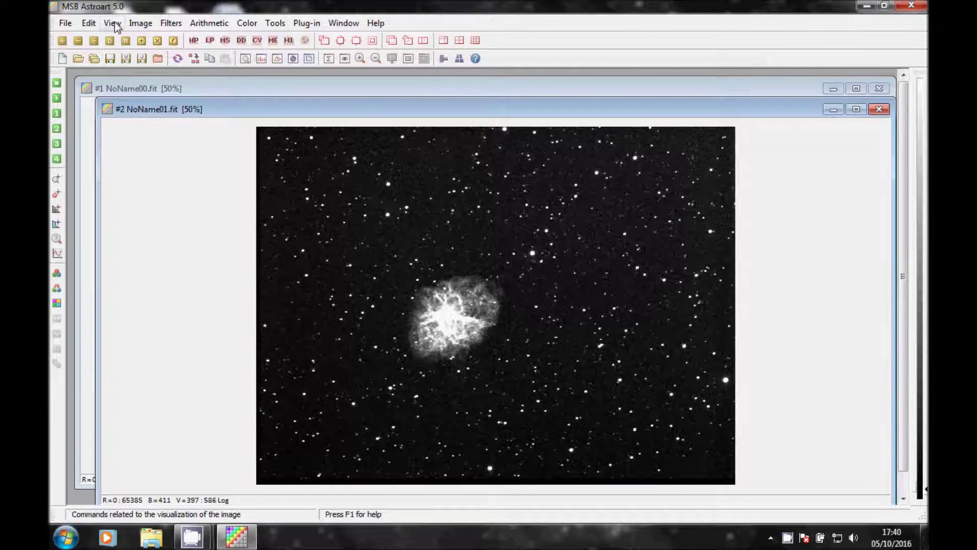
click(141, 54)
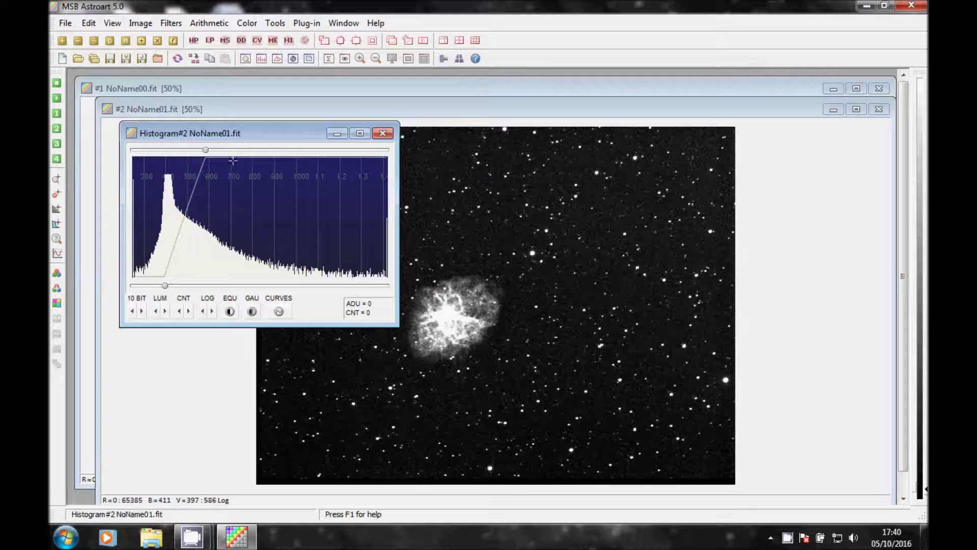
click(206, 149)
drag(206, 150, 255, 150)
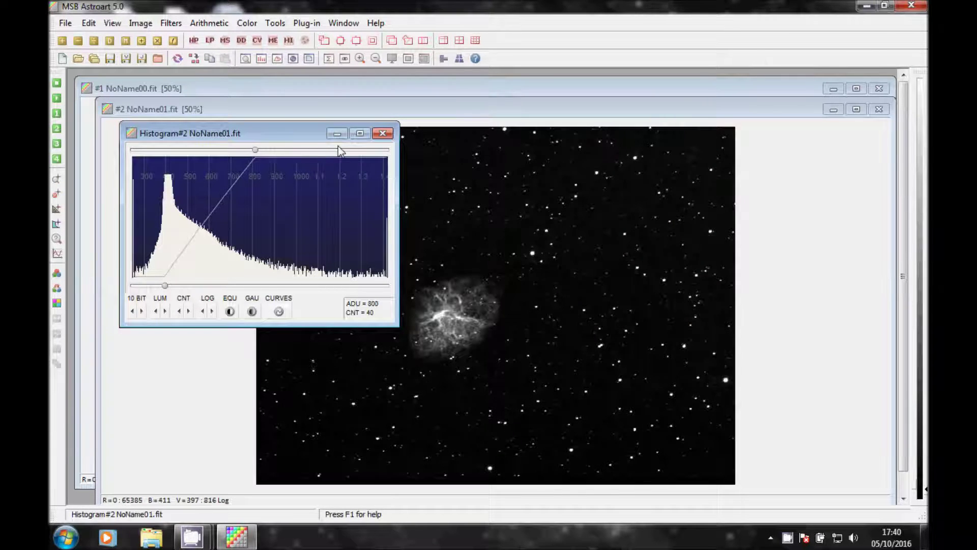
drag(167, 285, 163, 285)
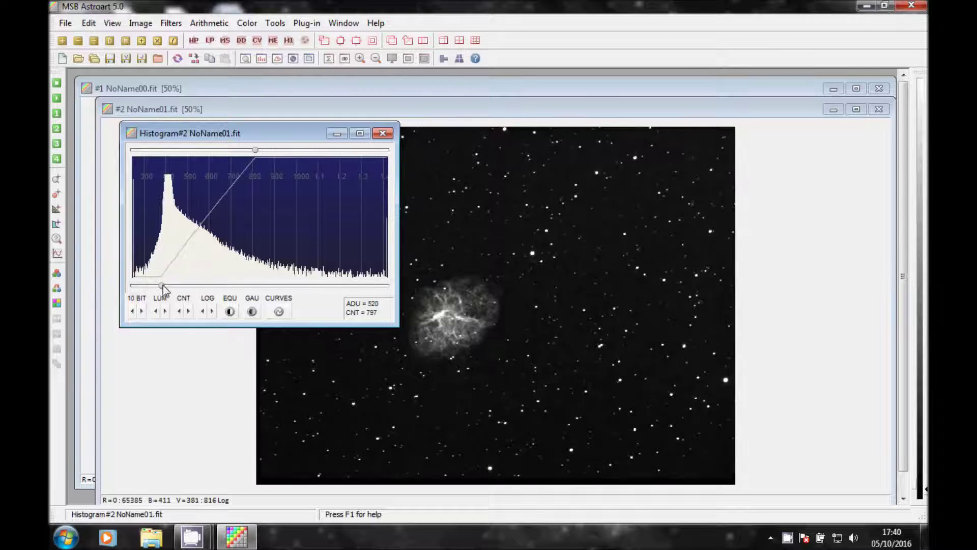
click(382, 133)
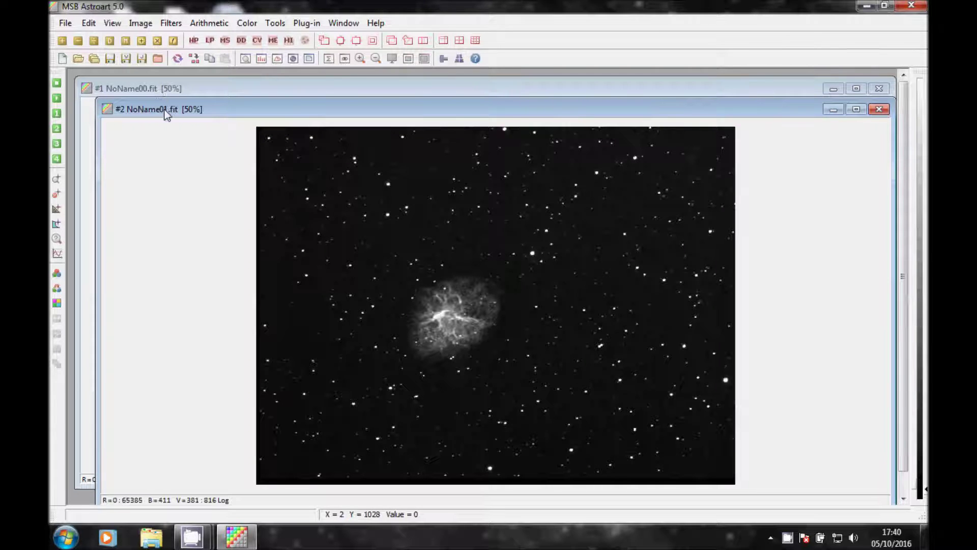
drag(164, 106, 161, 145)
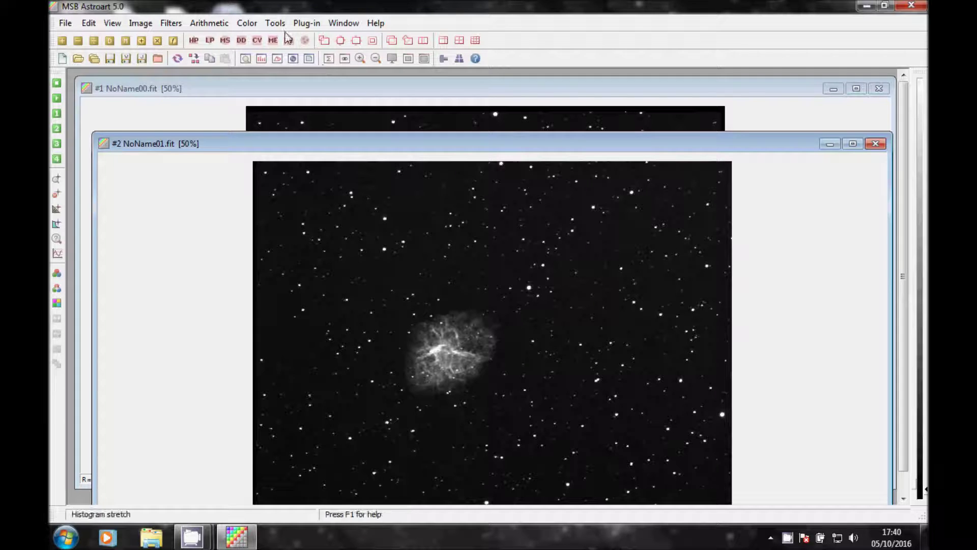
Step: In Trichromy, assign NoName00 to red and NoName01 to green and blue, then maximize the preview
click(248, 24)
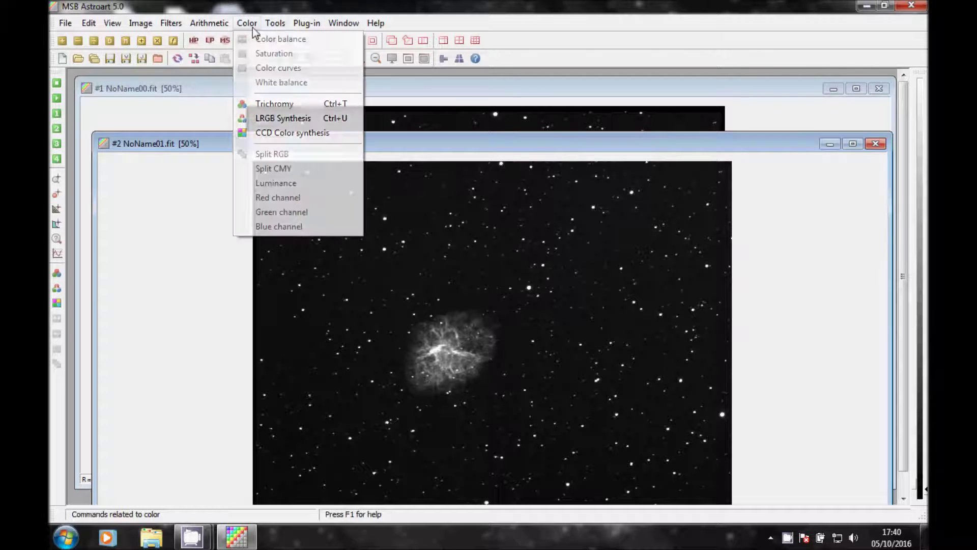
click(265, 107)
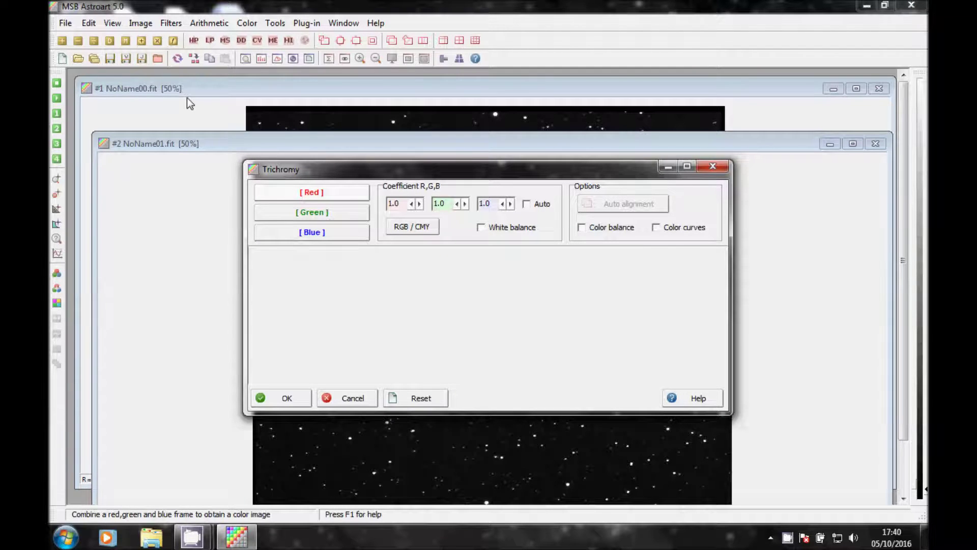
click(289, 193)
click(431, 238)
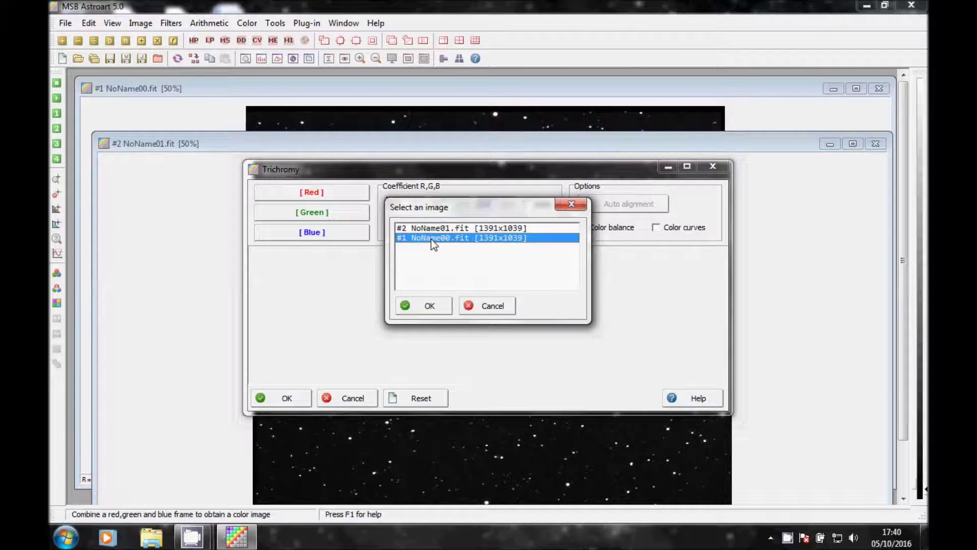
click(431, 306)
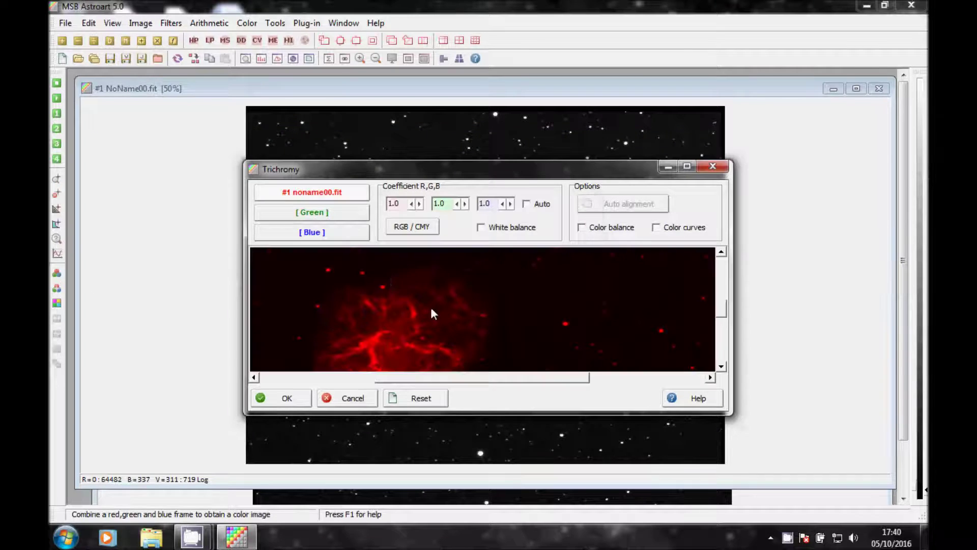
click(337, 218)
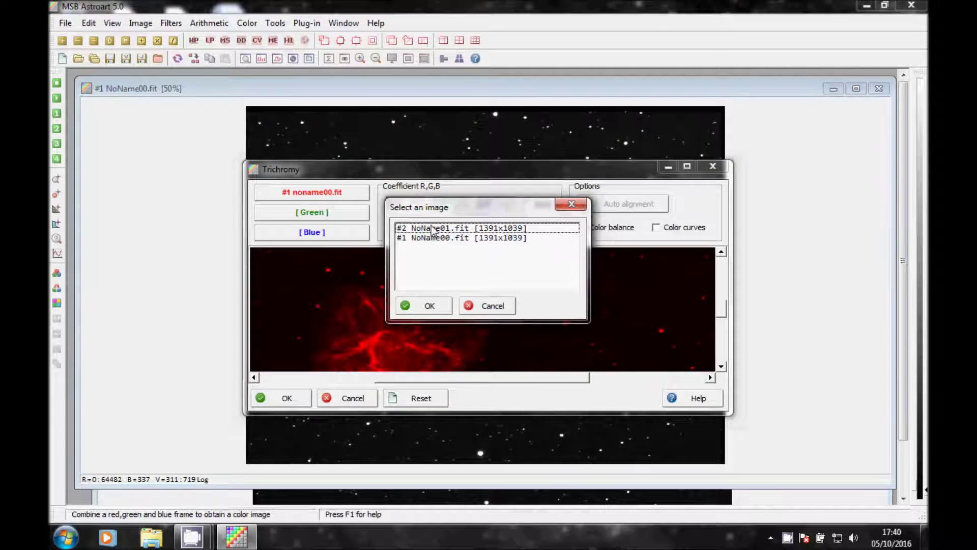
click(431, 228)
click(425, 305)
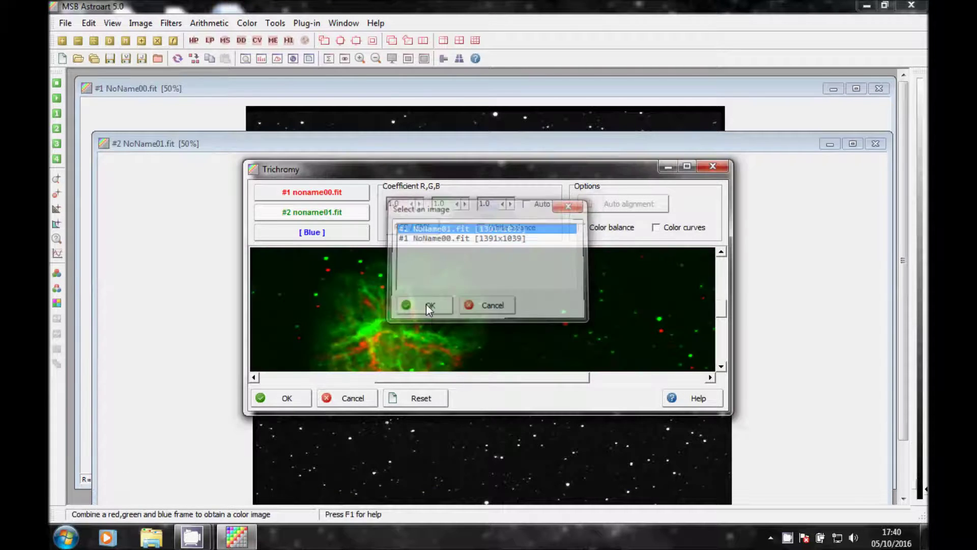
click(346, 233)
click(433, 229)
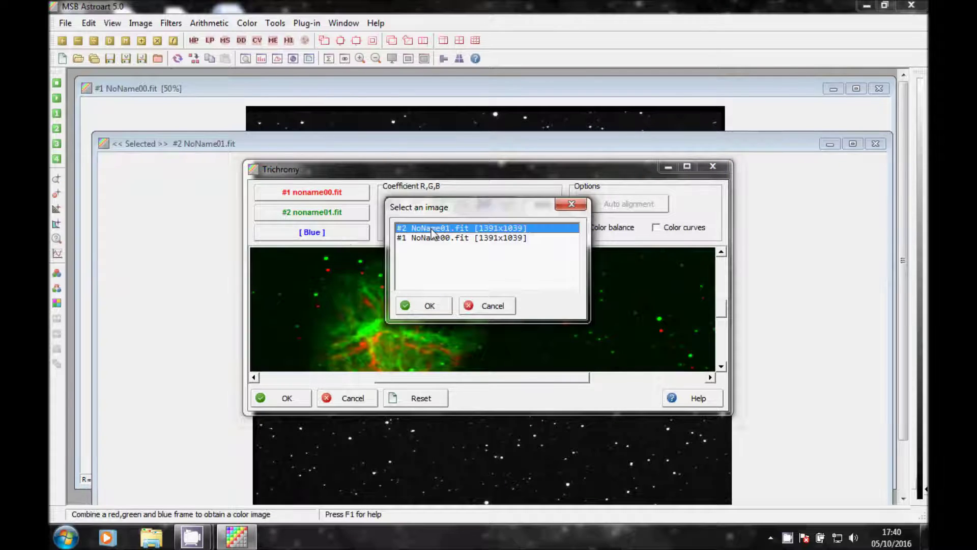
click(428, 306)
click(687, 166)
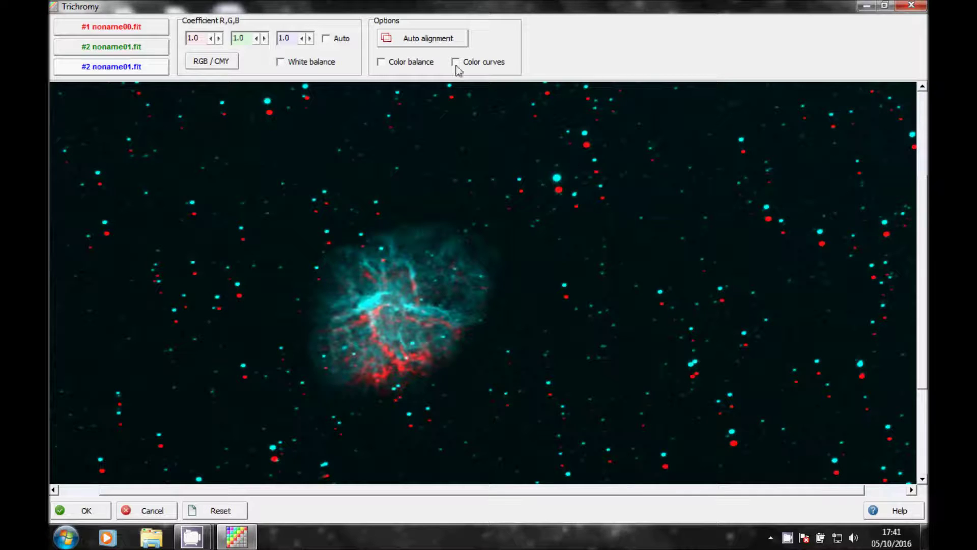
Step: Auto-align the channels, turn on white balance and auto coefficients, leaving green at 1.0
click(418, 39)
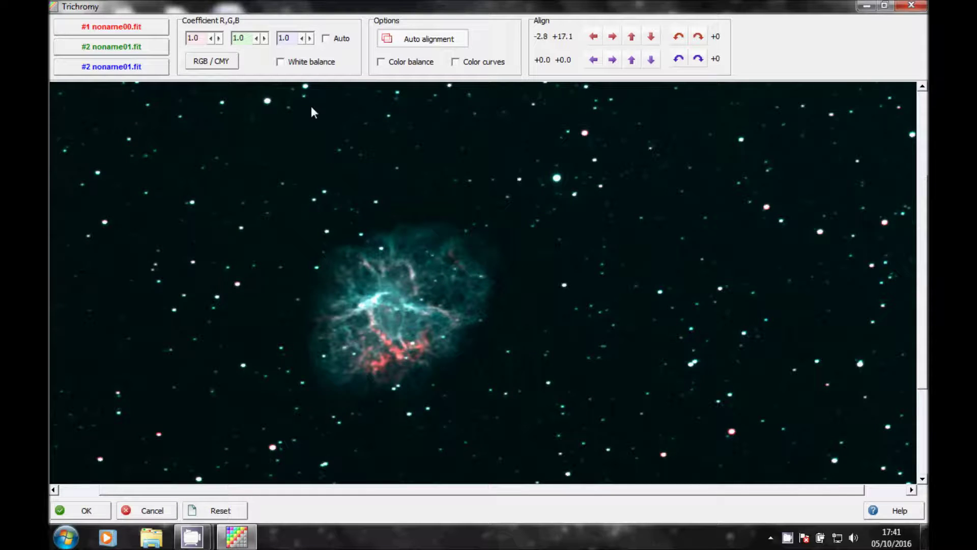
click(281, 66)
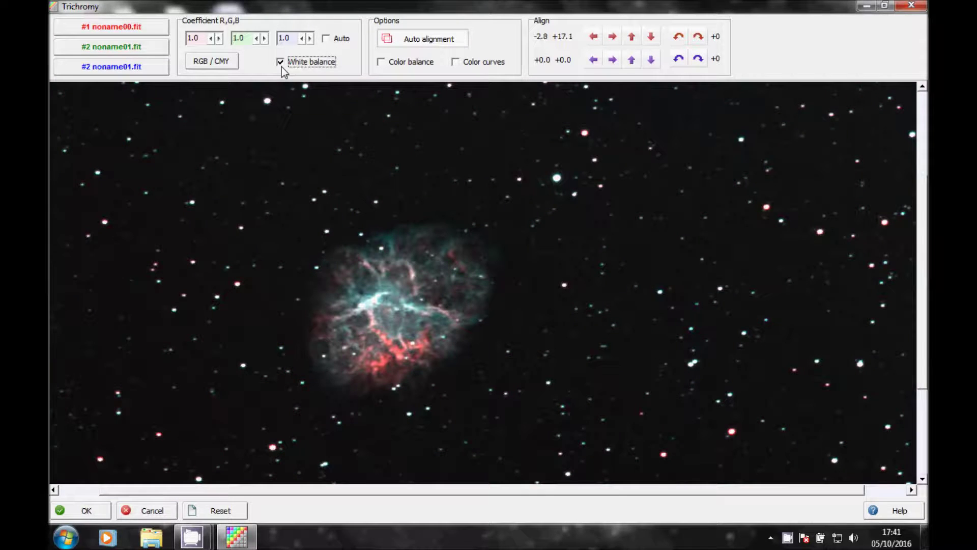
click(327, 38)
click(264, 39)
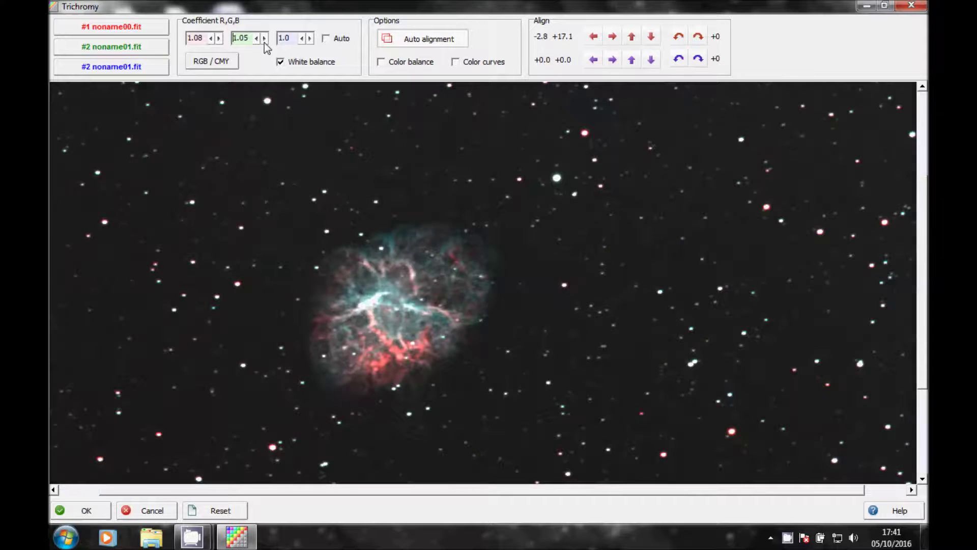
click(264, 41)
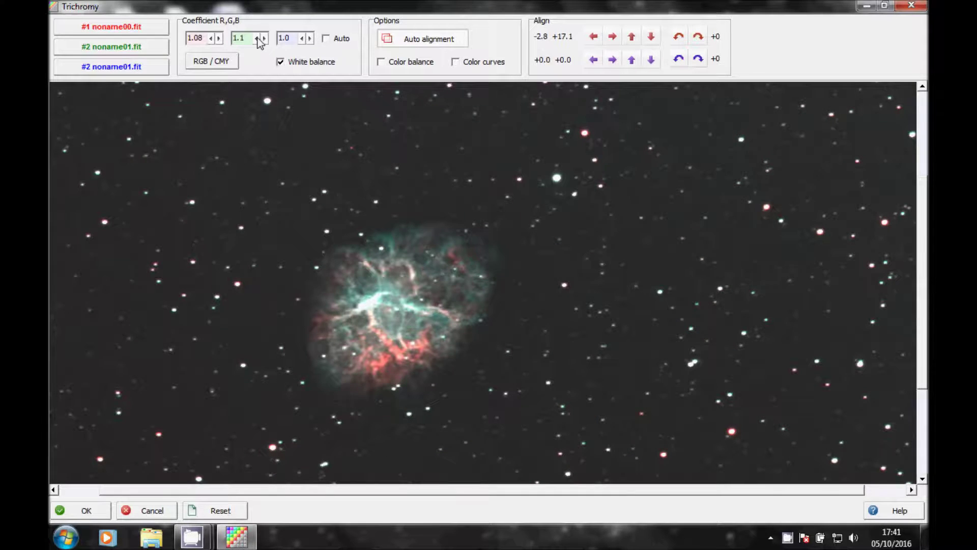
click(257, 39)
click(256, 39)
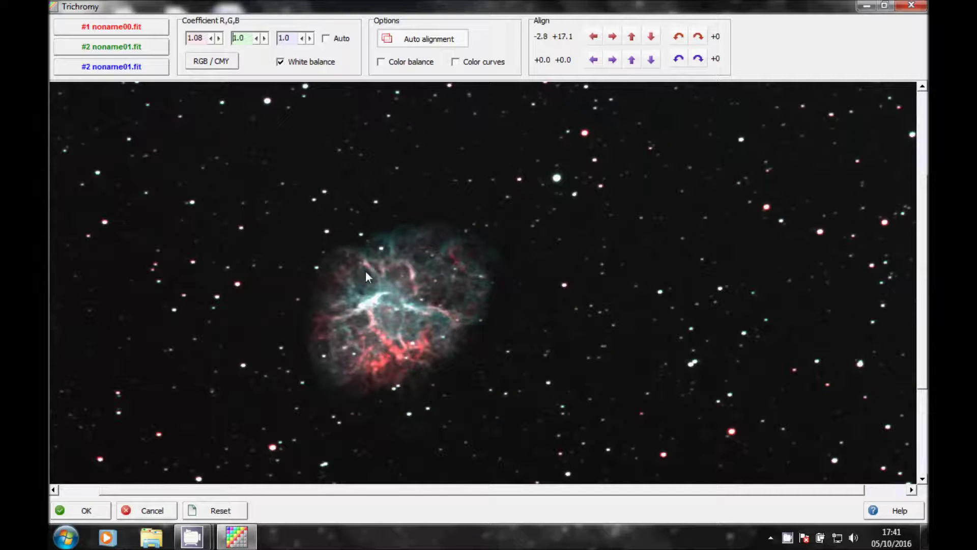
Step: Raise the red coefficient to 1.48 and blue to 1.3, then accept as NoName02.fit
click(219, 39)
click(219, 39)
click(219, 39)
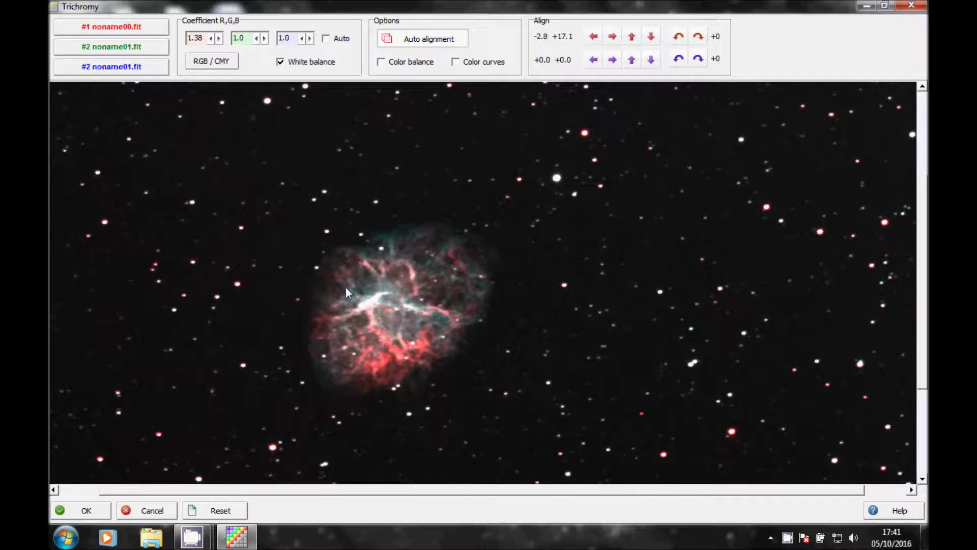
click(219, 39)
double_click(309, 40)
click(87, 510)
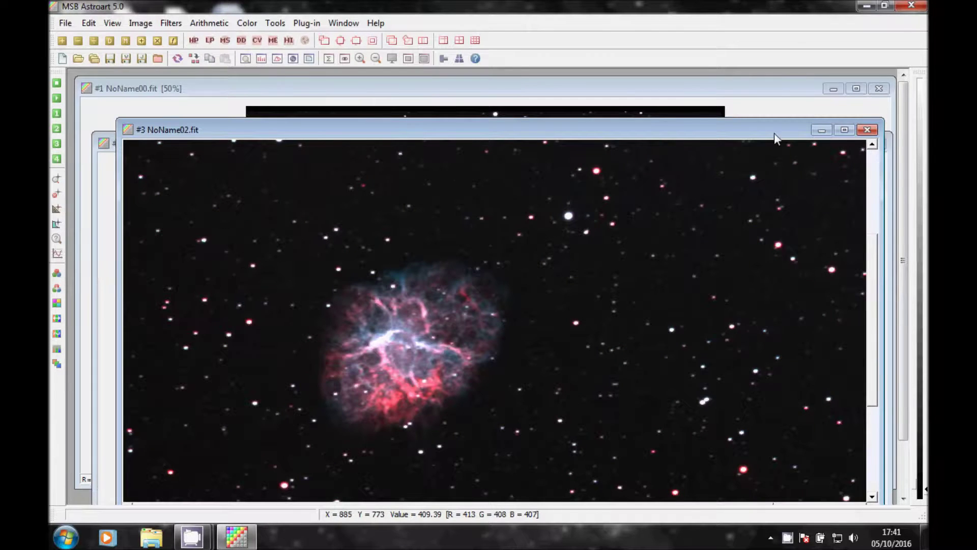
Step: Maximize the NoName02.fit window, check it at 50%, then return to 100% view
click(842, 129)
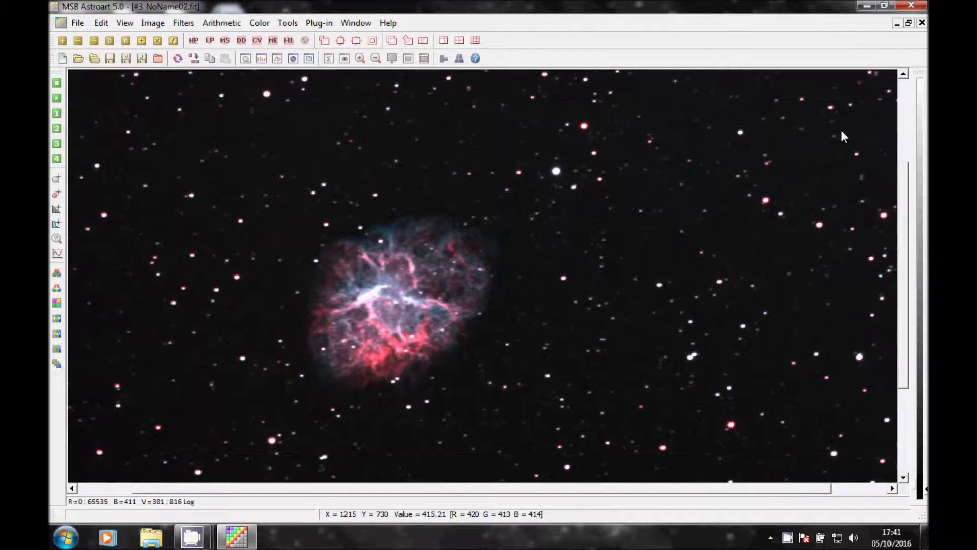
click(377, 59)
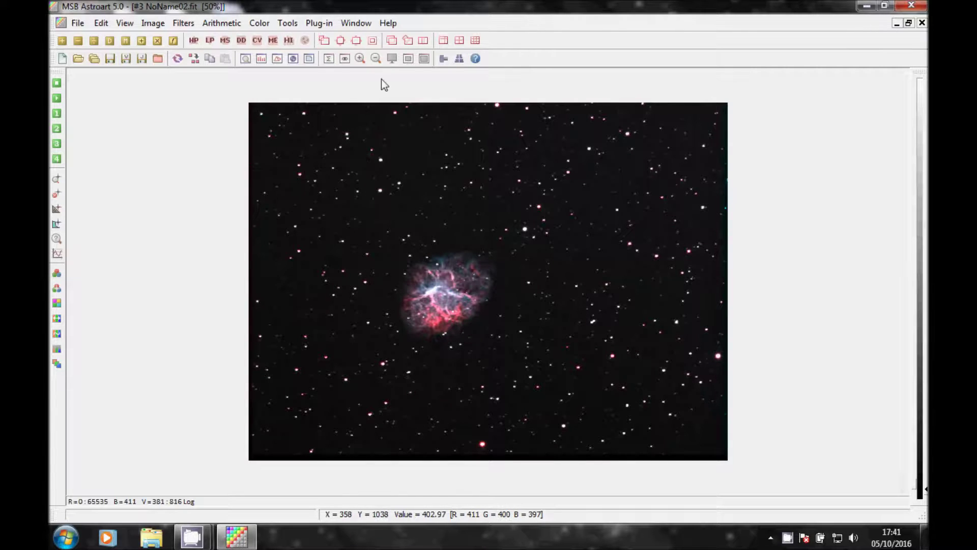
click(360, 58)
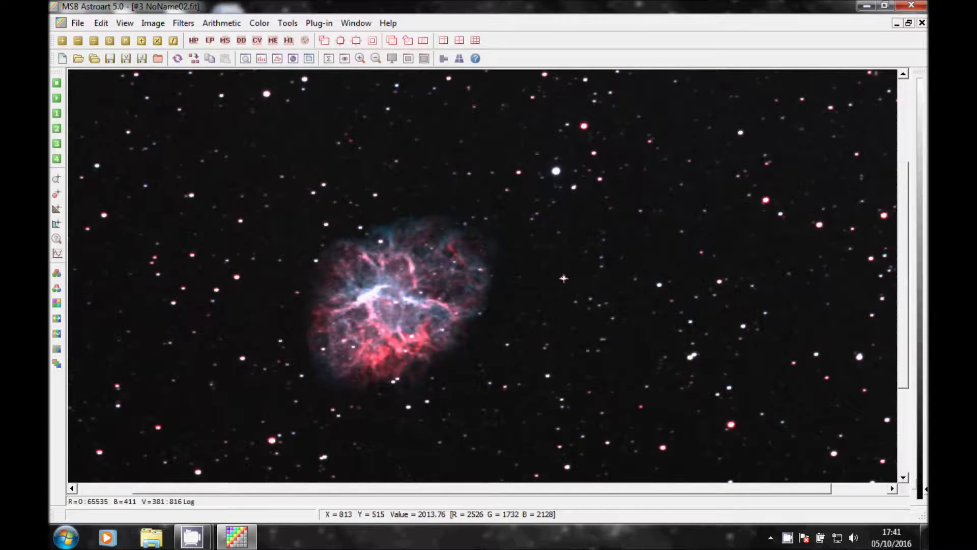
Step: Run Find stars with the star count set to 400
click(286, 24)
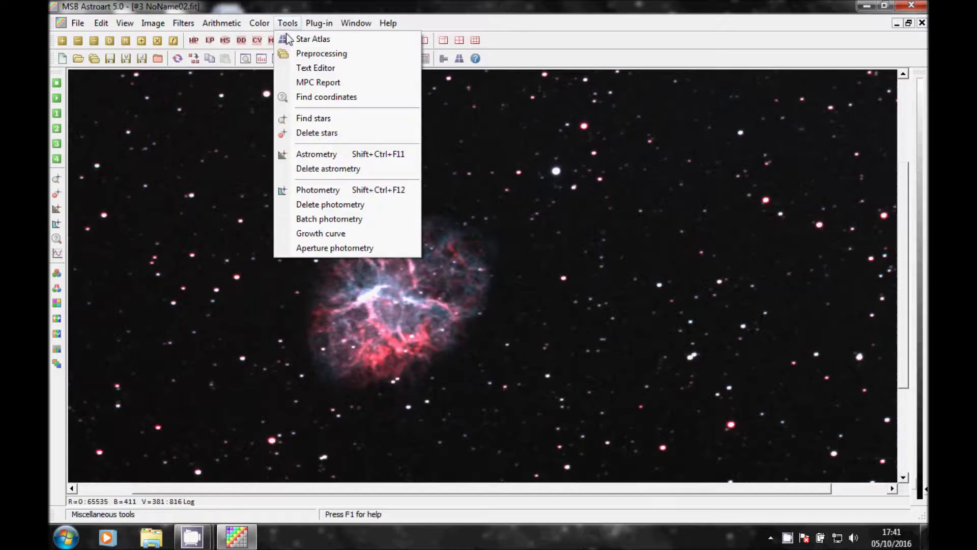
click(350, 124)
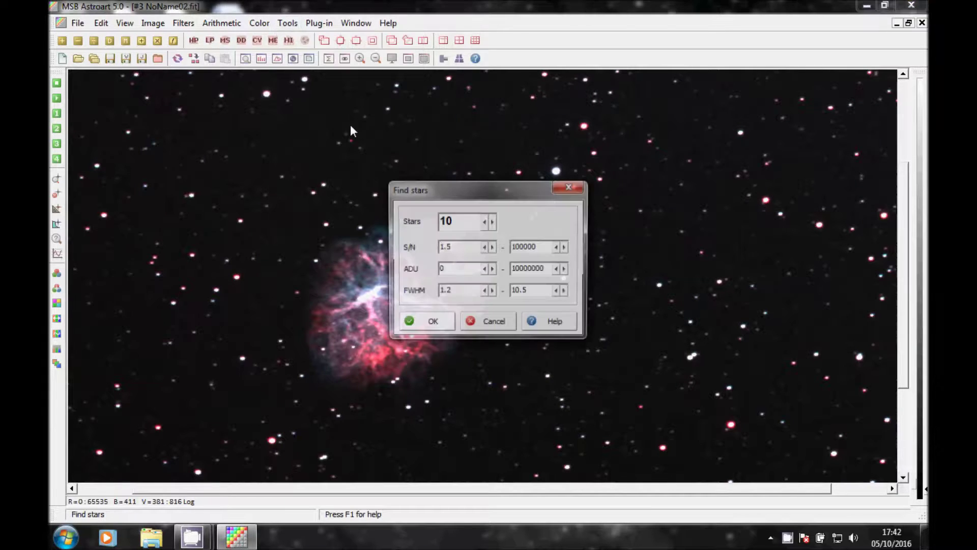
click(460, 223)
key(BackSpace)
key(BackSpace)
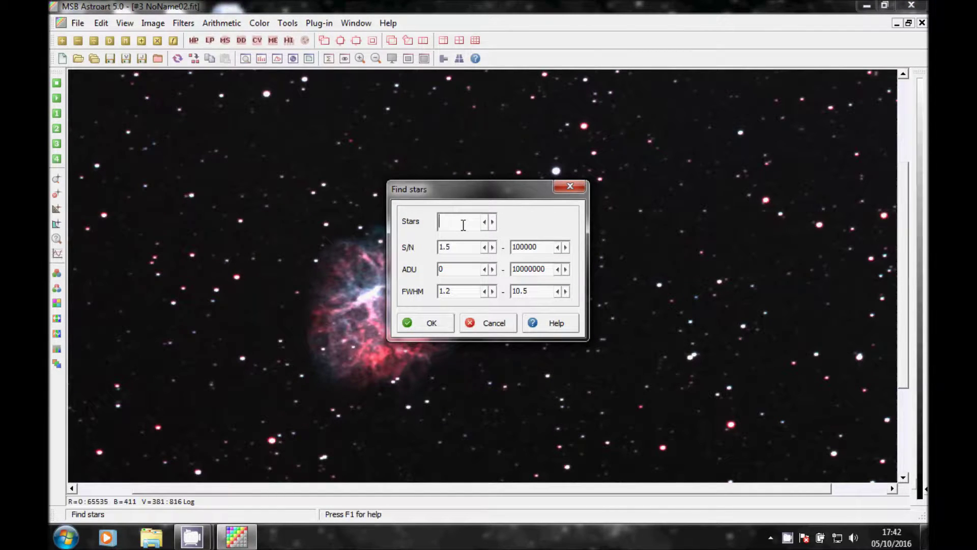
text(400)
click(443, 329)
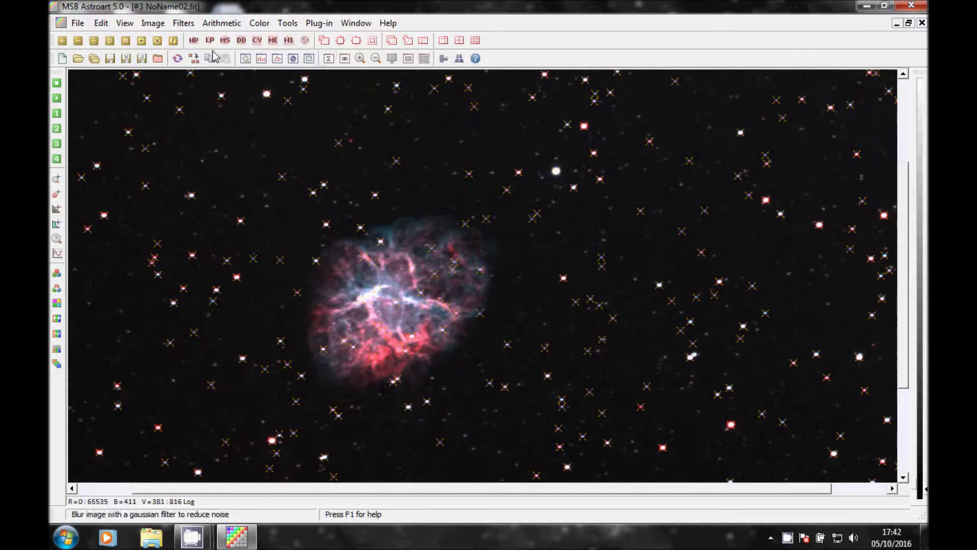
Step: Open a 400% zoom close-up window and lock it to the image with Lock 3D/Zoom
click(249, 59)
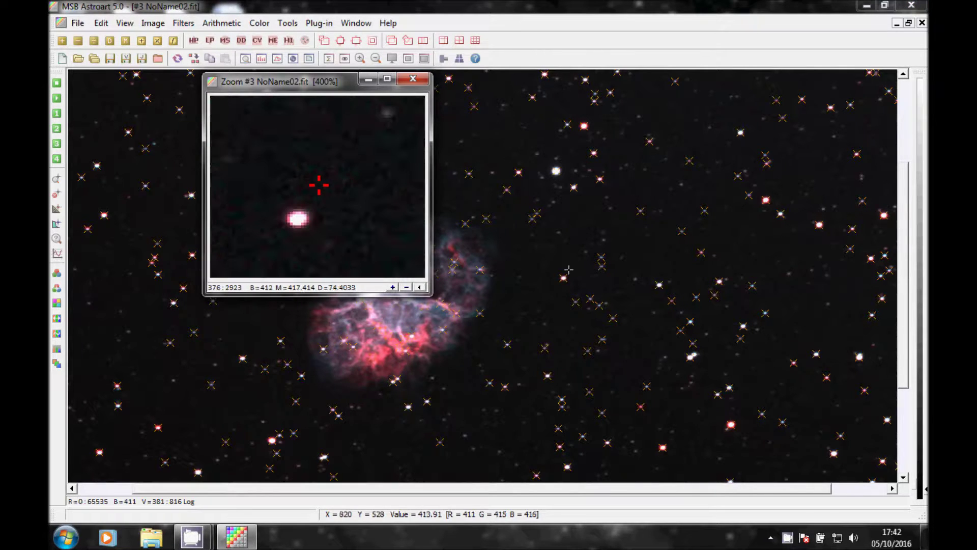
right_click(506, 265)
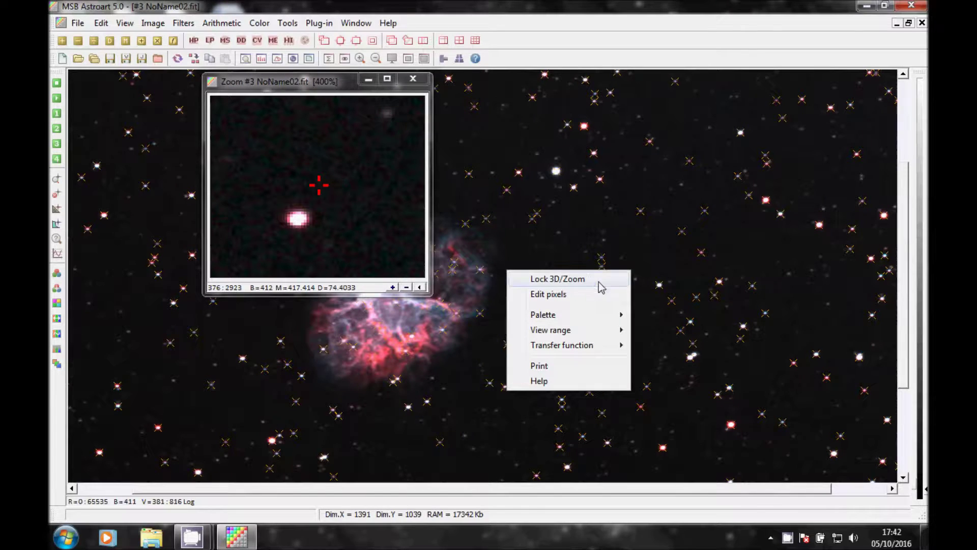
click(599, 281)
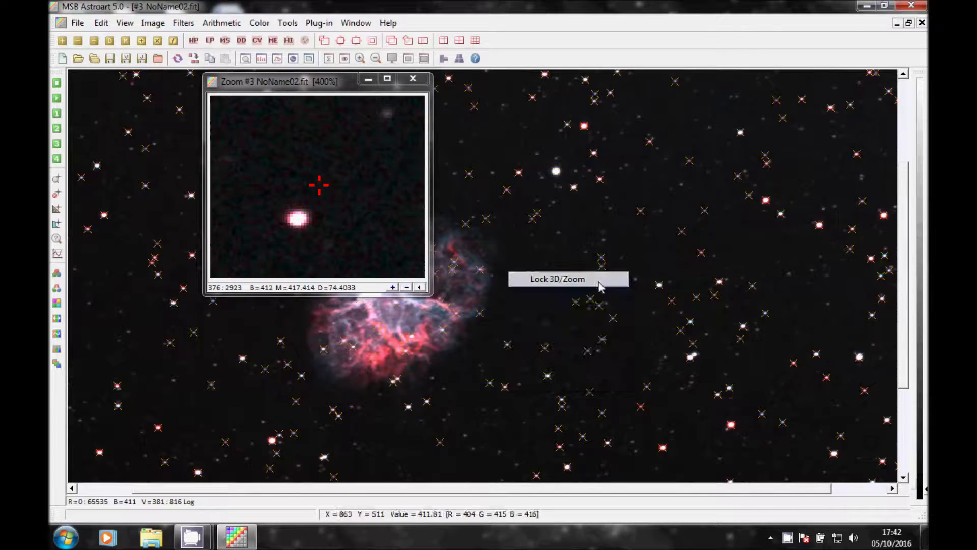
click(183, 23)
Step: Apply Compress stars with elongation correction at angle 11, then close the zoom window
mouse_move(241, 238)
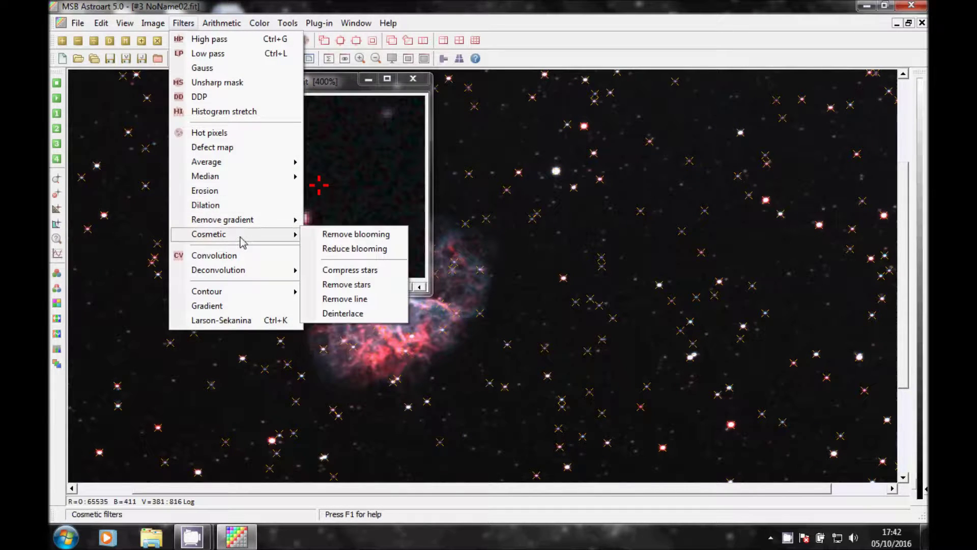
click(350, 270)
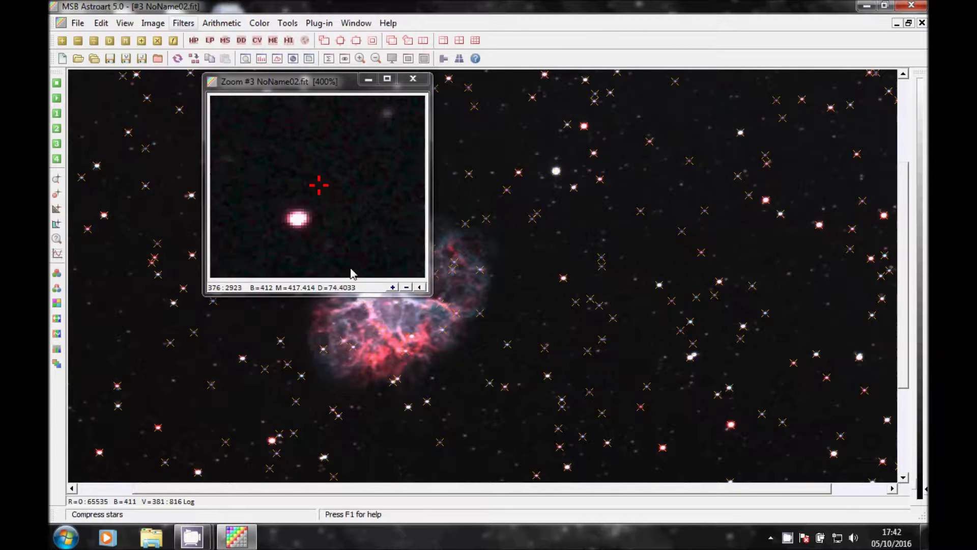
drag(503, 225, 653, 115)
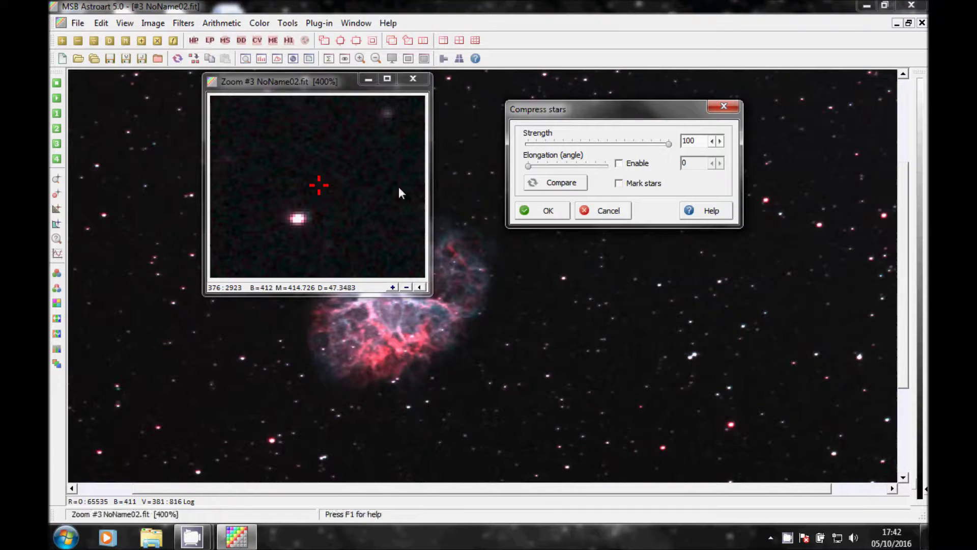
click(619, 167)
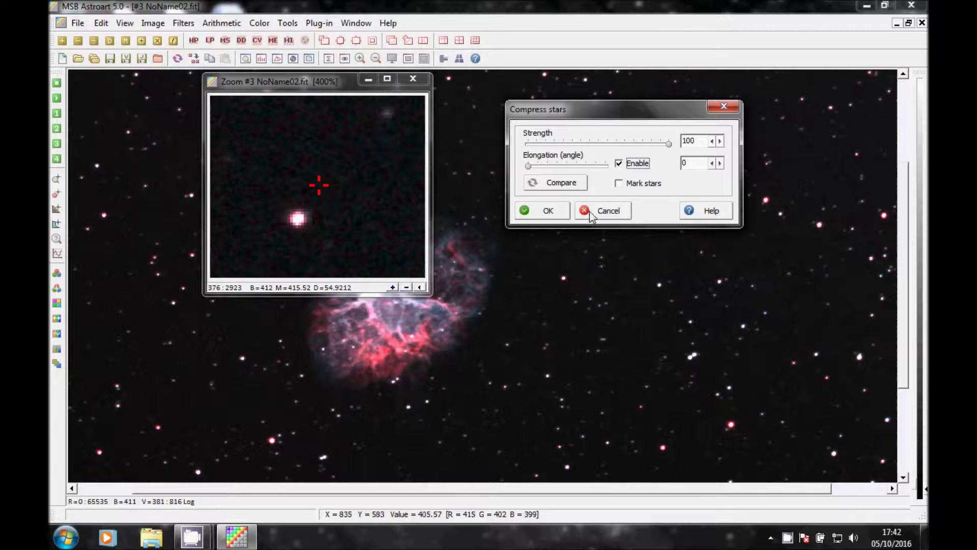
click(619, 163)
click(620, 164)
click(528, 166)
drag(528, 166, 581, 166)
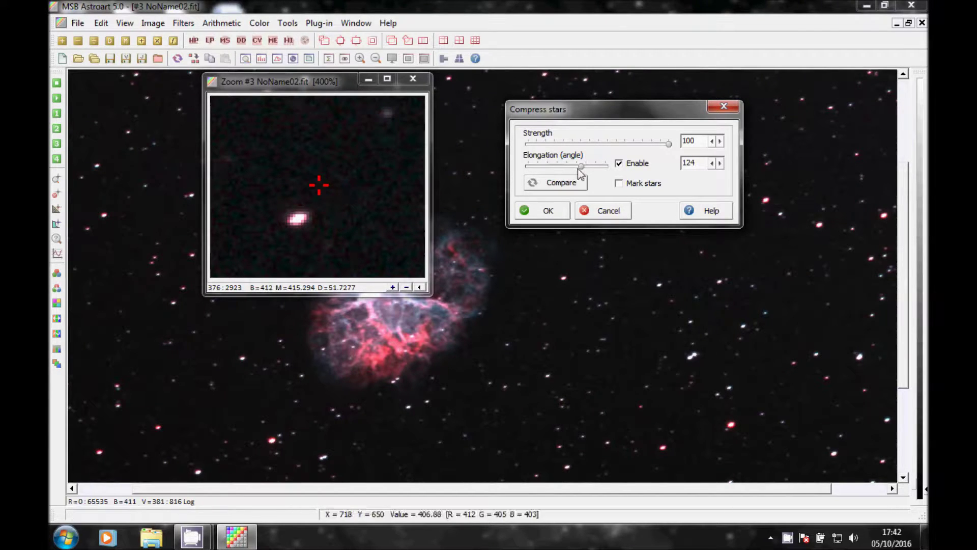
drag(581, 167, 524, 167)
click(527, 213)
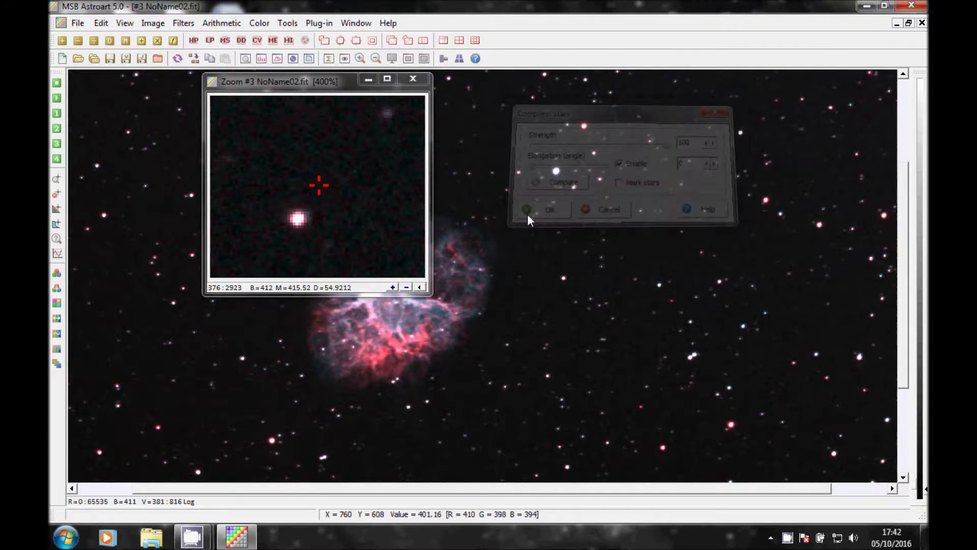
click(417, 82)
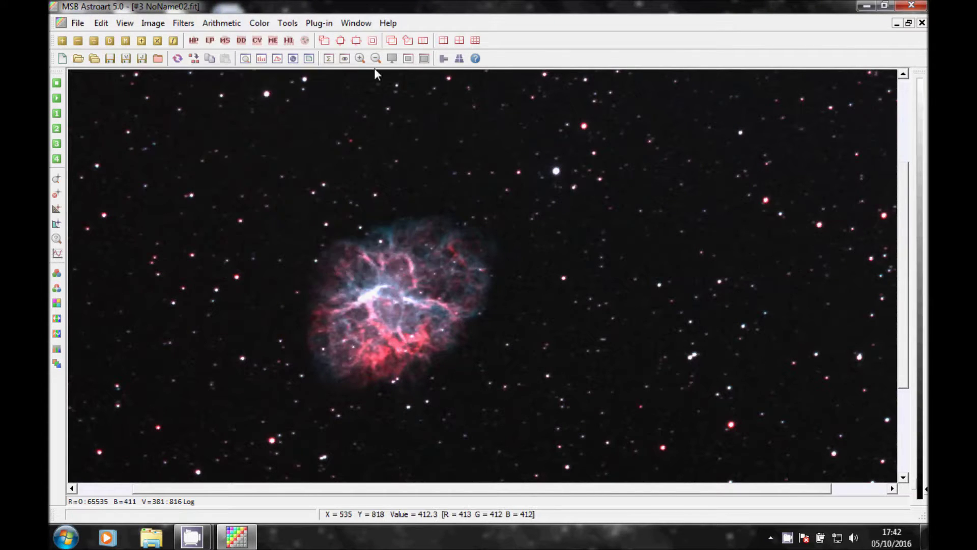
Step: Export NoName02 to the Desktop as an optimized JPEG at 1% compression
click(376, 59)
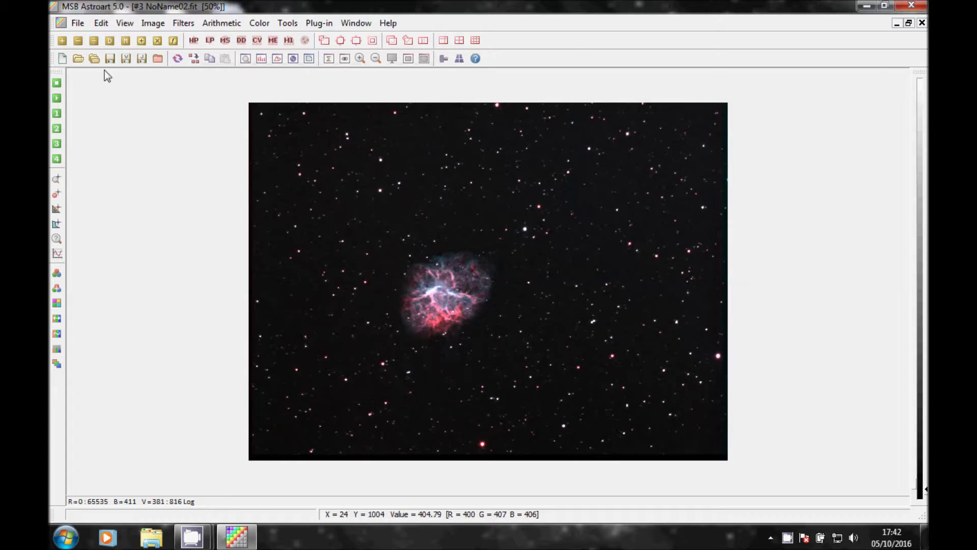
click(73, 28)
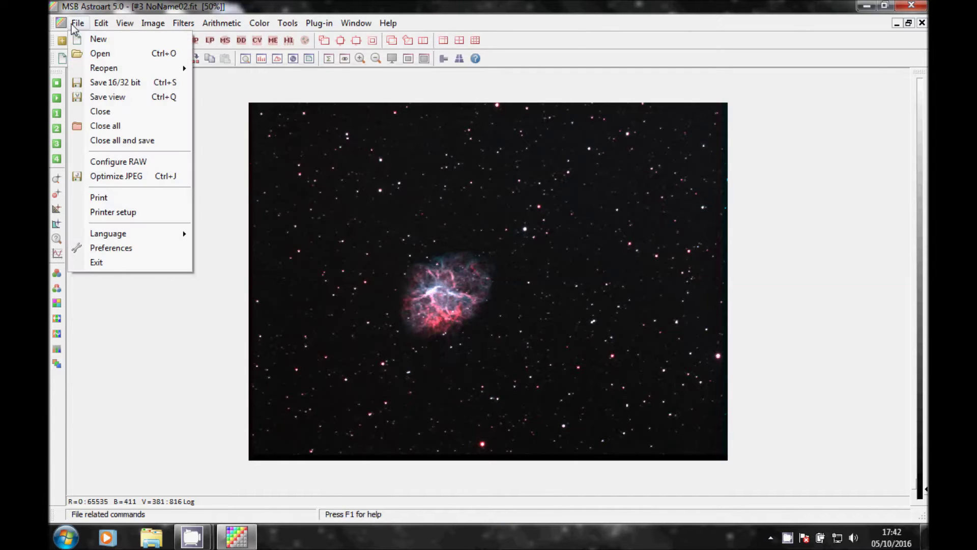
click(141, 182)
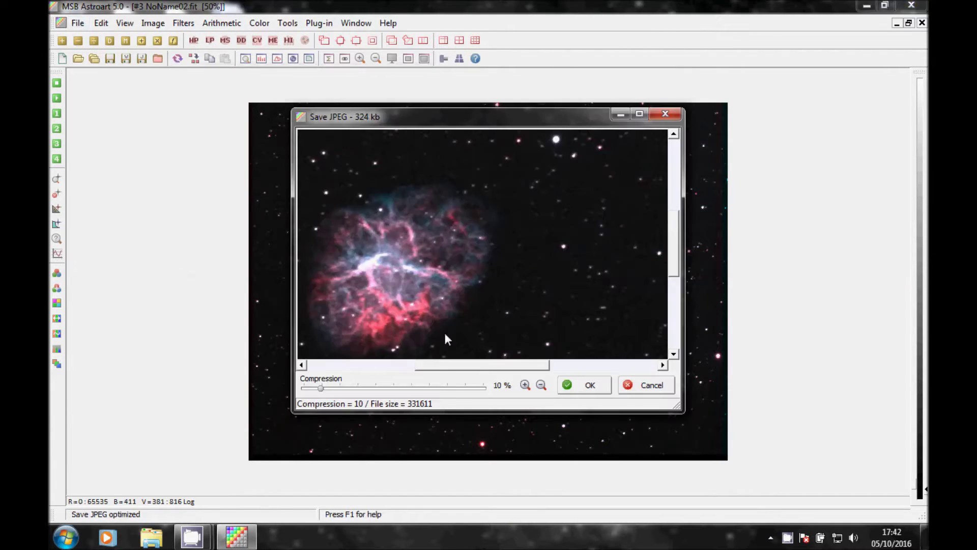
drag(322, 388, 300, 388)
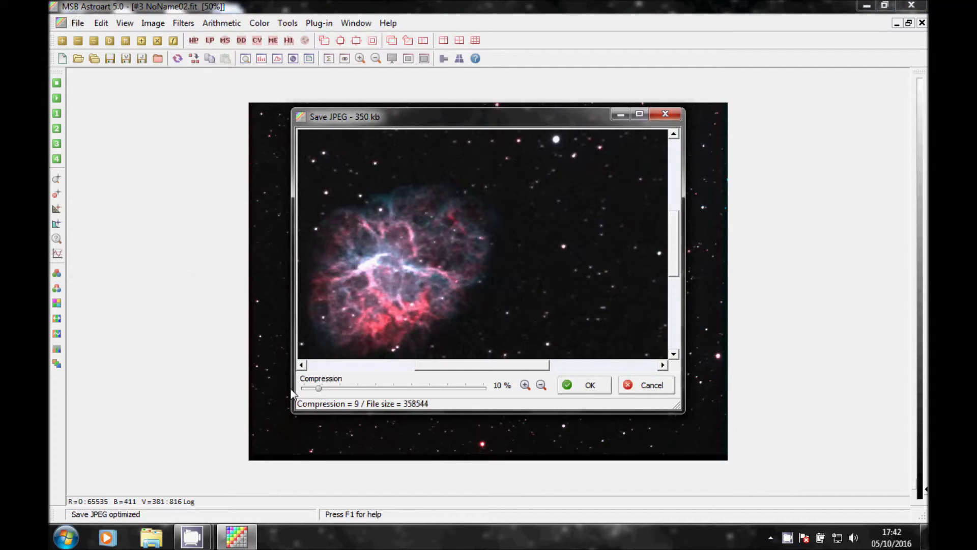
click(591, 385)
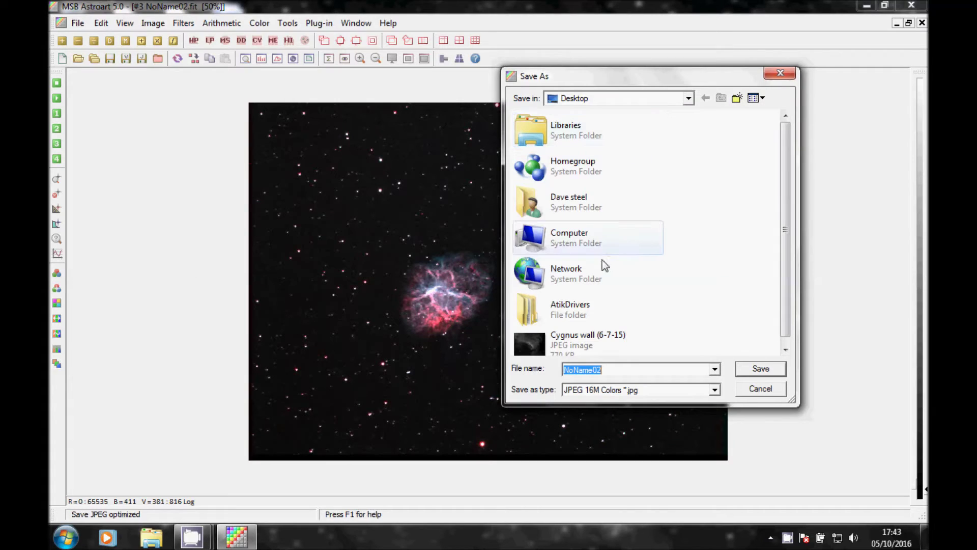
click(747, 392)
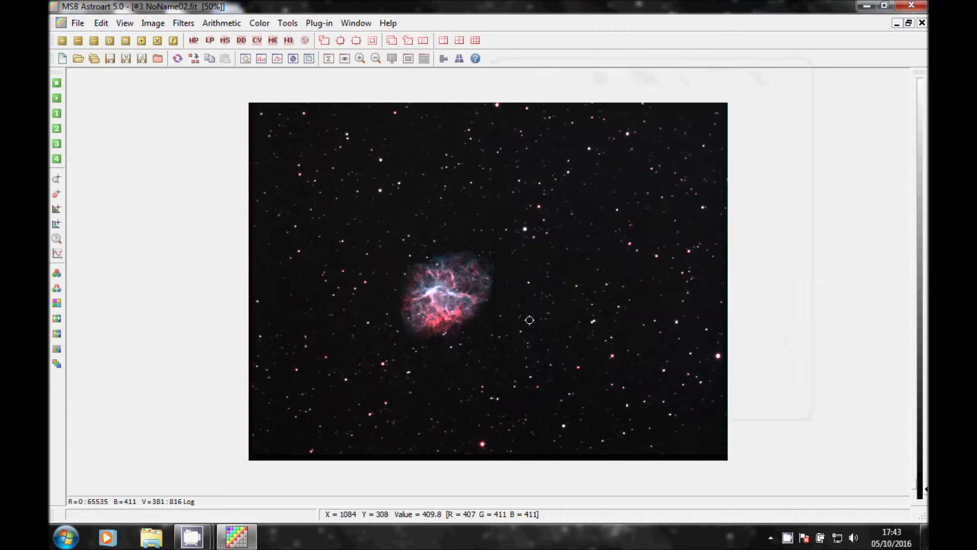
Step: Save NoName02 to the Desktop as a 16/32-bit FITS file
click(74, 23)
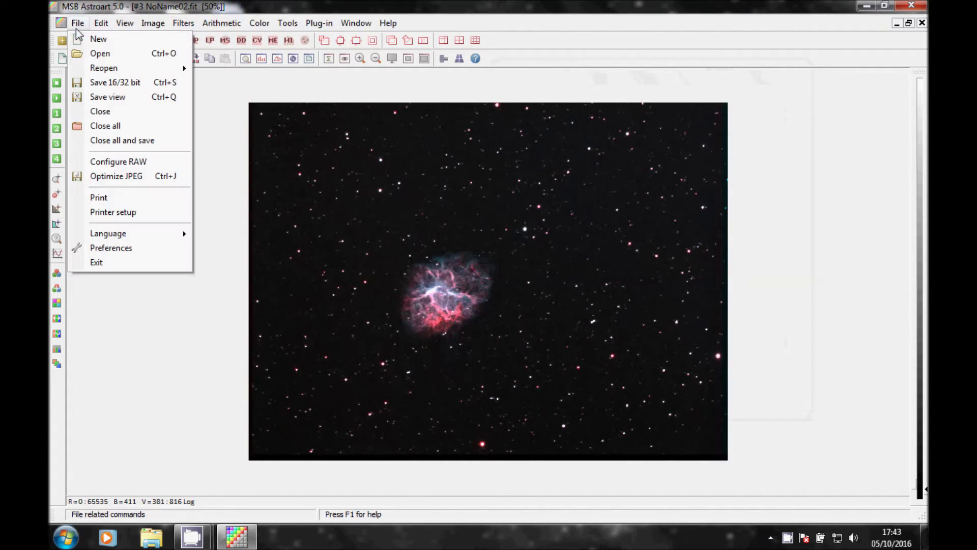
click(142, 81)
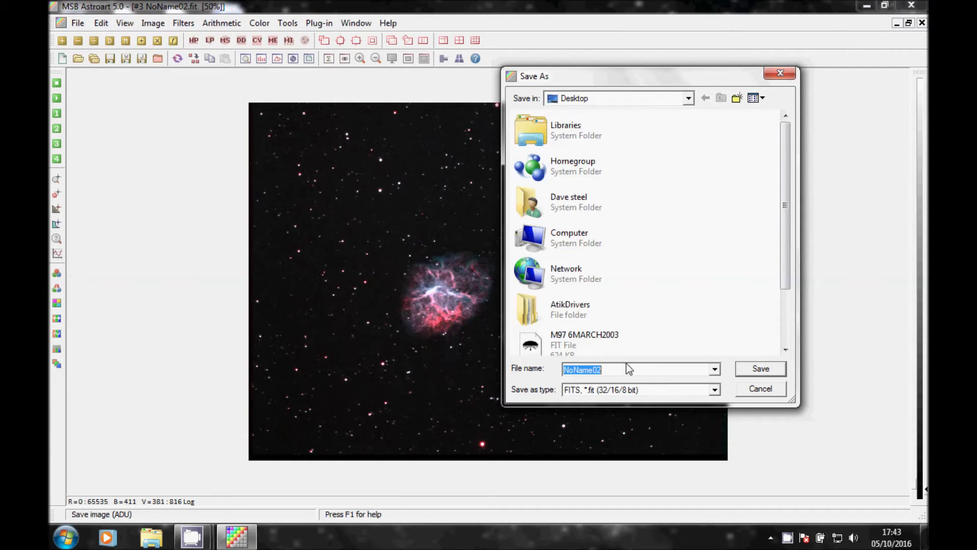
click(753, 397)
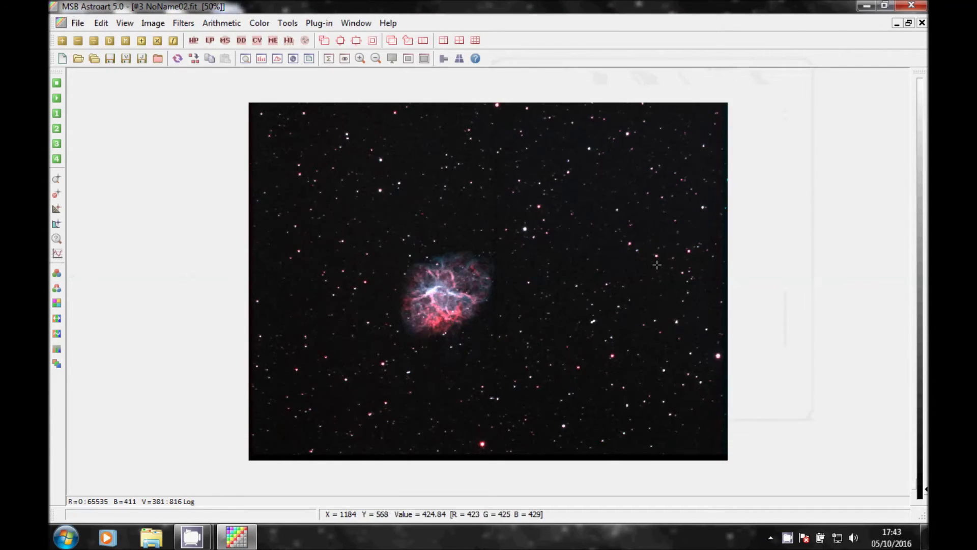